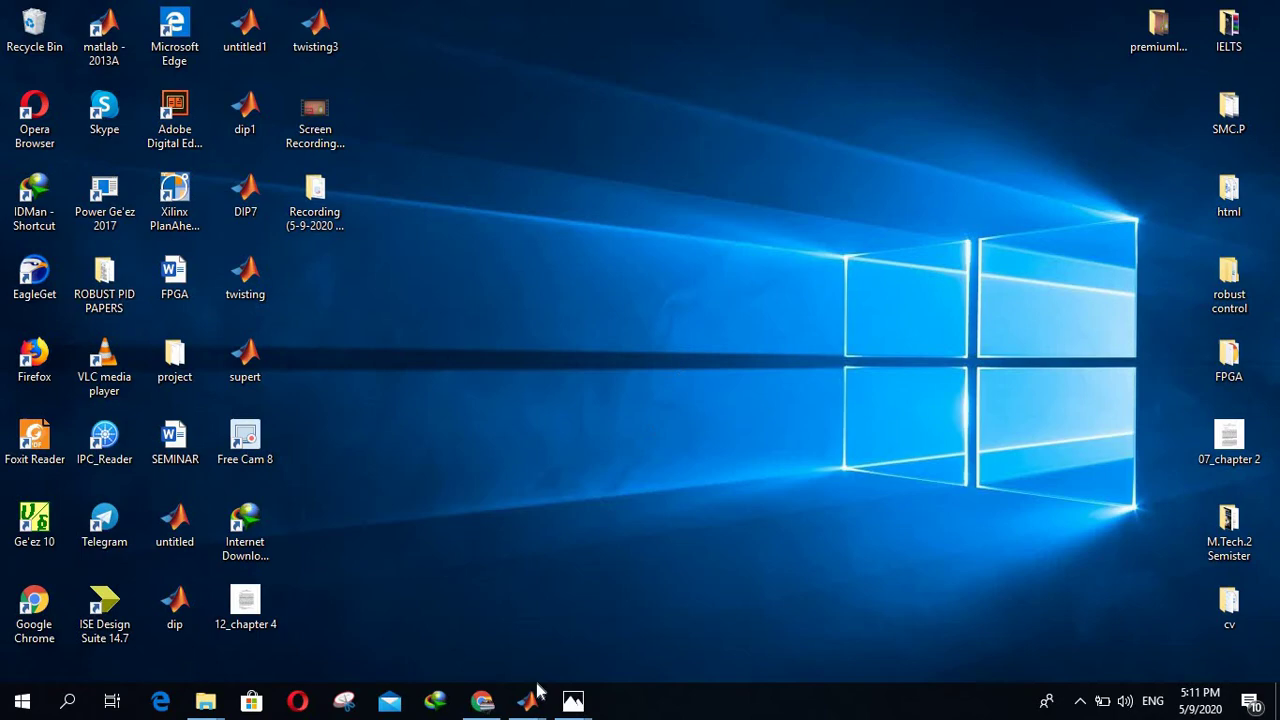
Open the PID_Controller model, inspect the Subs2 subsystem, then return to the top-level diagram
{"action": "mouse_move", "coordinate": [527, 697]}
{"action": "left_click", "coordinate": [836, 625]}
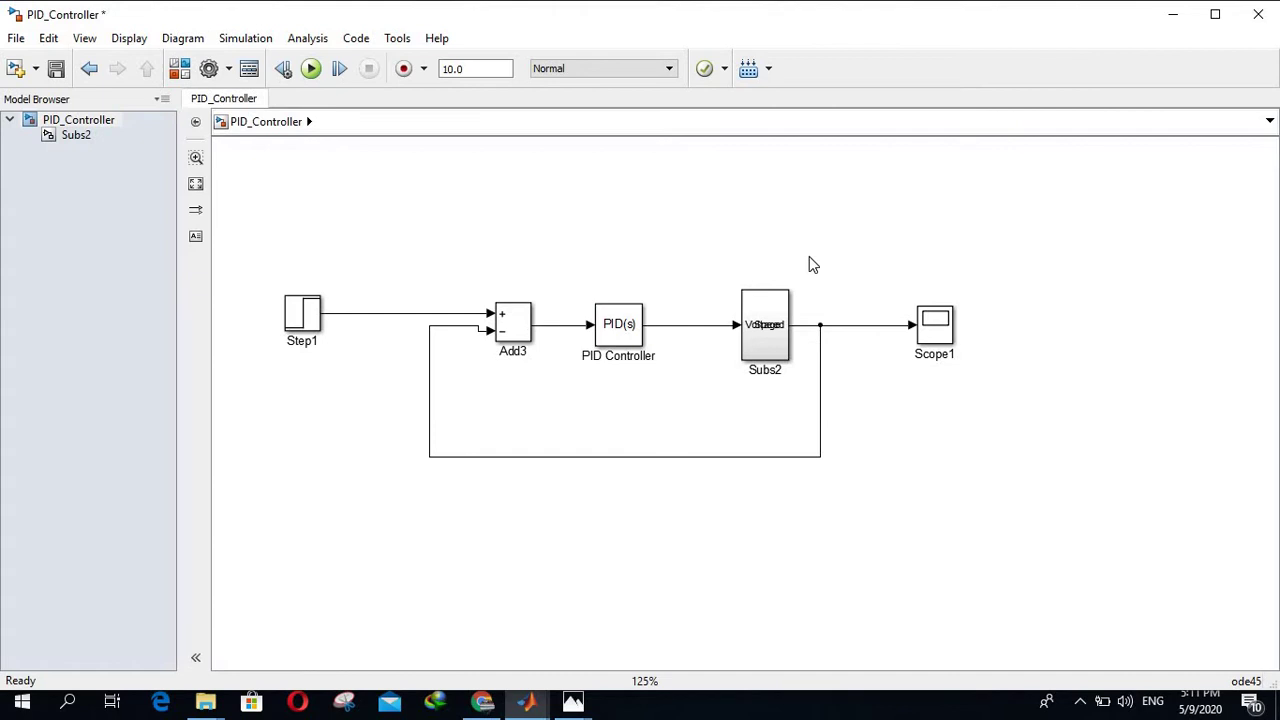
{"action": "double_click", "coordinate": [766, 325]}
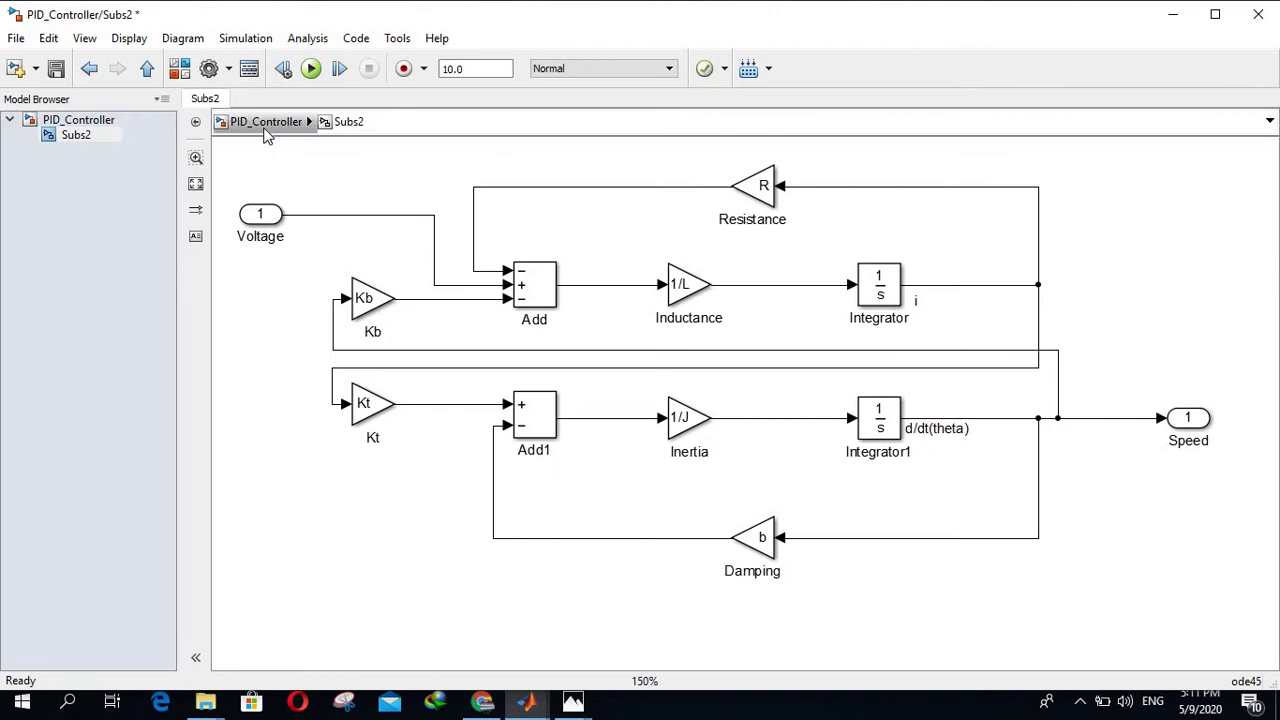
{"action": "left_click", "coordinate": [266, 122]}
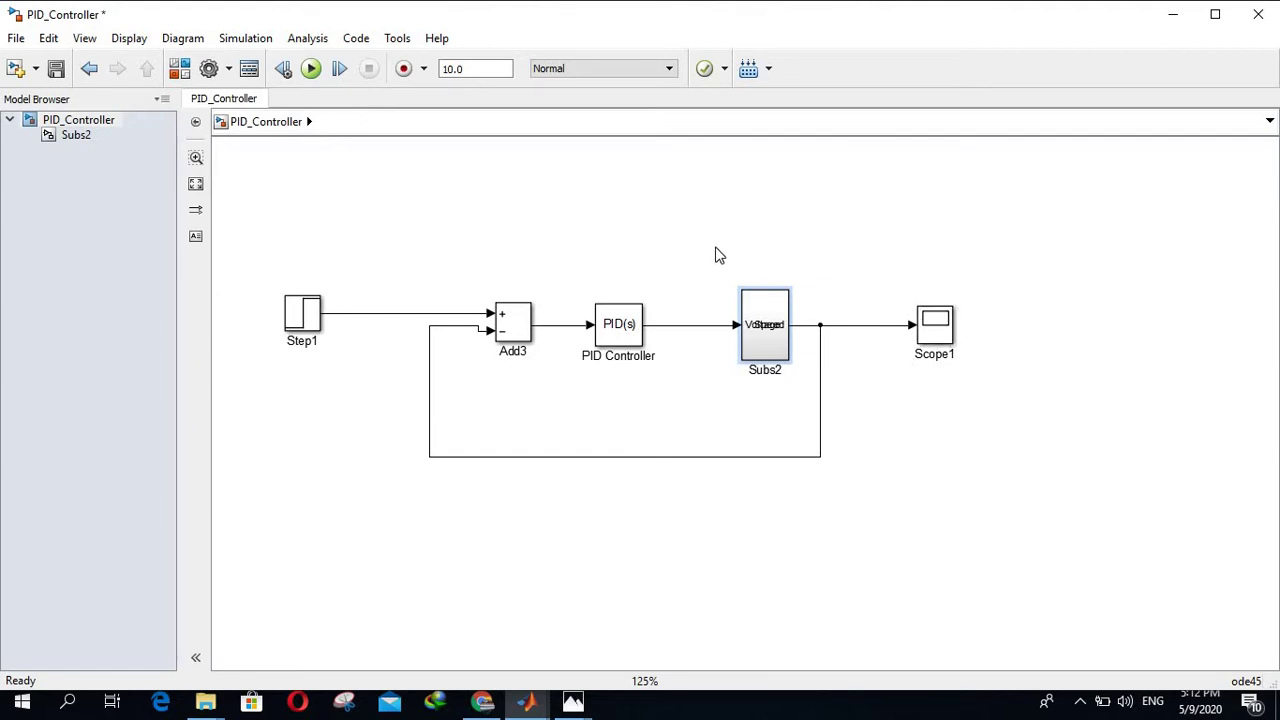
In Scope1's History settings, enable Save data to workspace and edit the variable name
{"action": "left_click", "coordinate": [897, 277]}
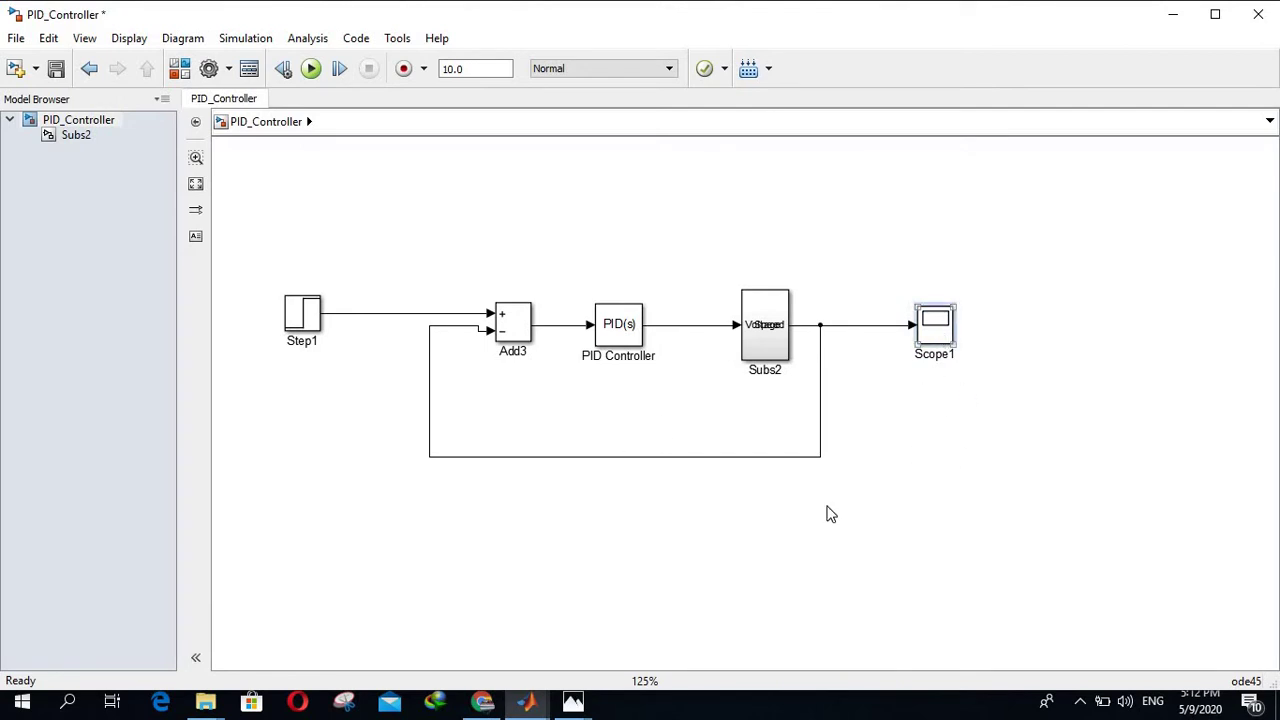
{"action": "left_click", "coordinate": [572, 704]}
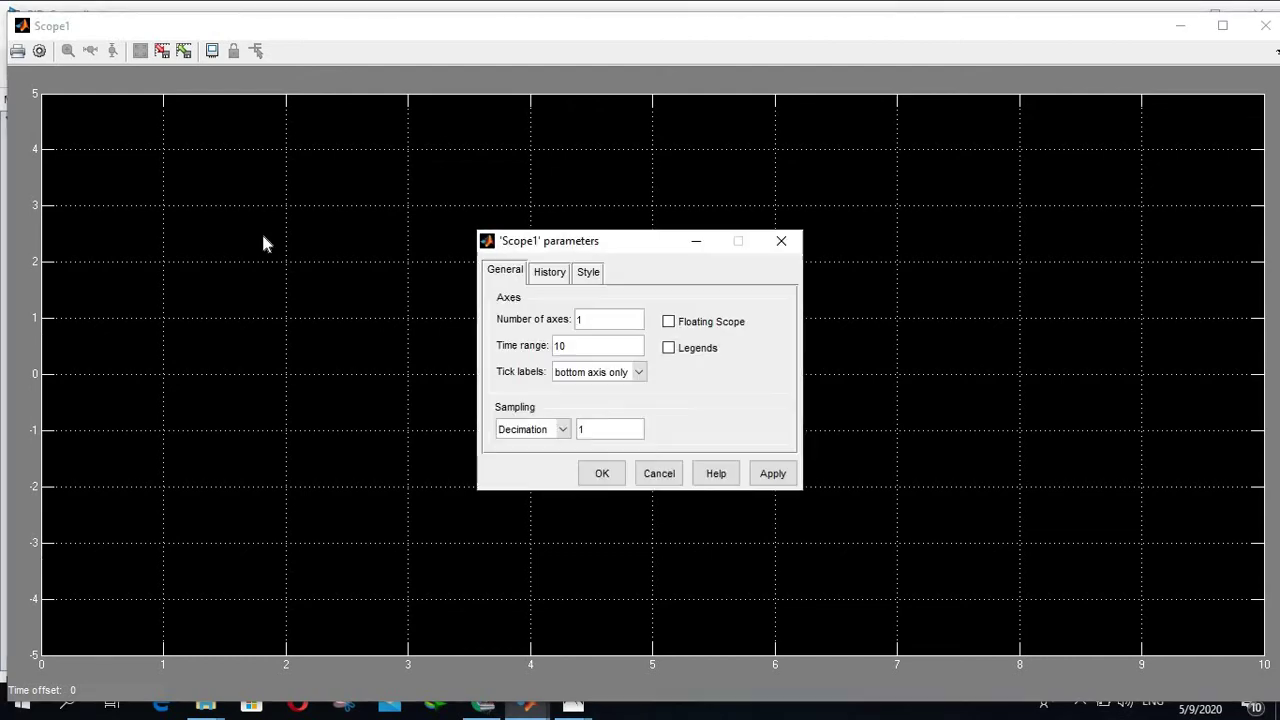
{"action": "left_click", "coordinate": [549, 276]}
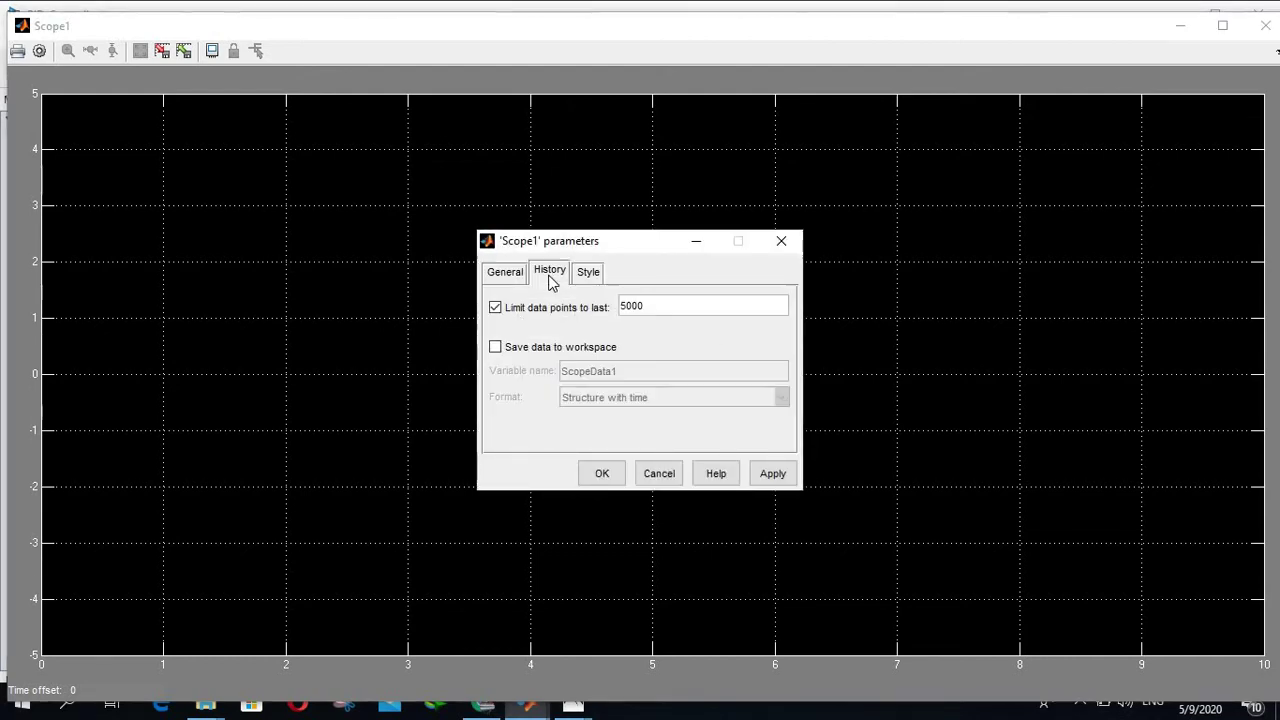
{"action": "left_click", "coordinate": [495, 348]}
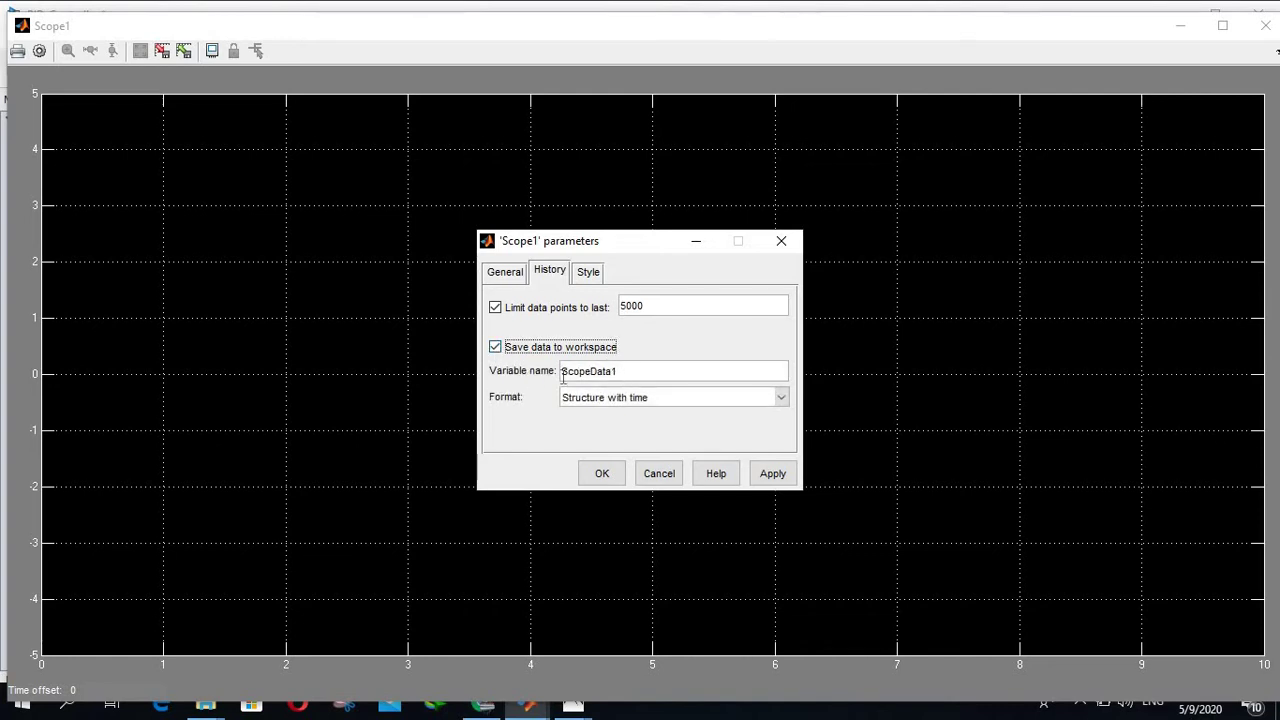
{"action": "left_click", "coordinate": [620, 372]}
{"action": "key", "text": "BackSpace"}
{"action": "key", "text": "BackSpace"}
{"action": "key", "text": "BackSpace"}
{"action": "key", "text": "BackSpace"}
{"action": "key", "text": "BackSpace"}
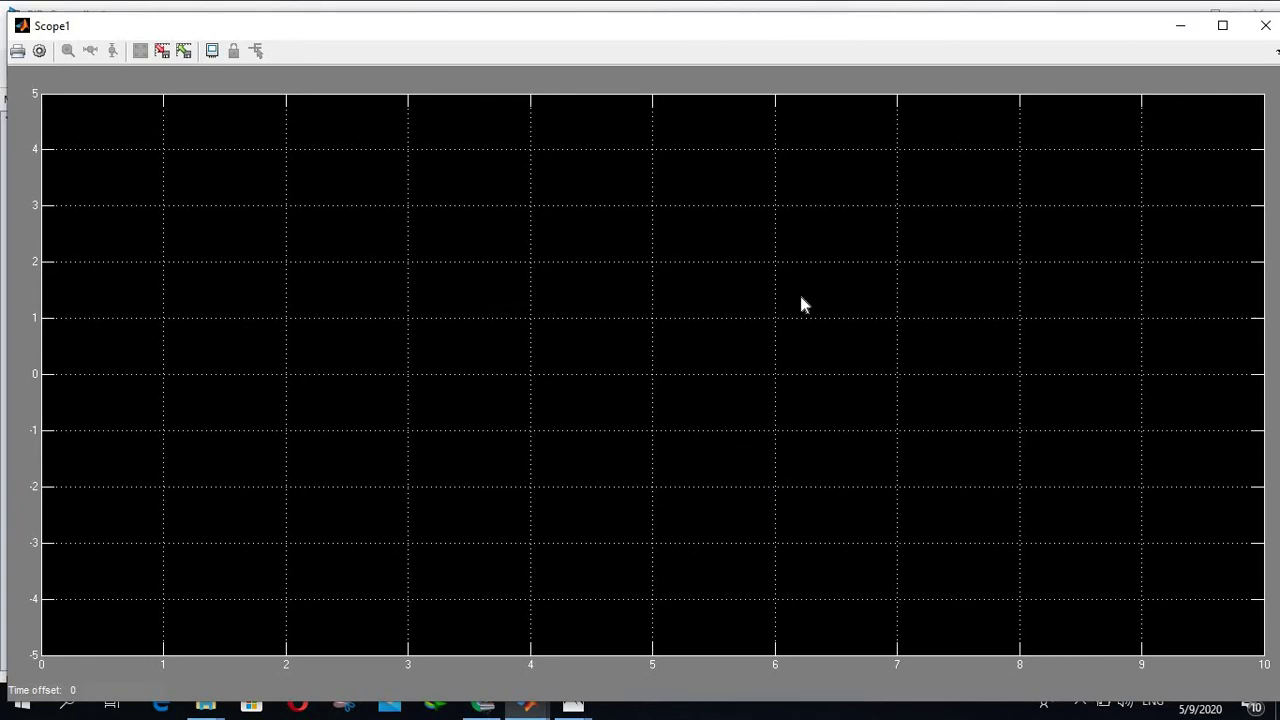
Run the PID_Controller simulation and autoscale Scope1 to fit the step response
{"action": "left_click", "coordinate": [1180, 25]}
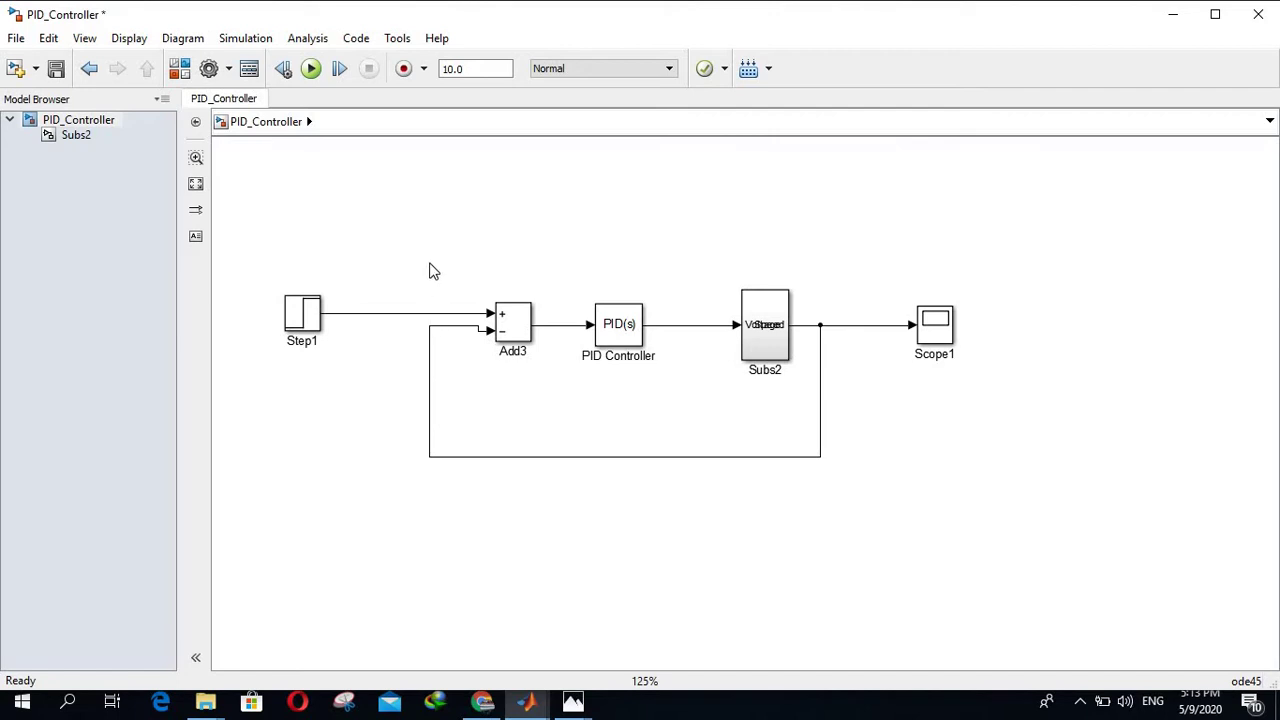
{"action": "scroll", "coordinate": [431, 271], "scroll_direction": "up", "scroll_amount": 1}
{"action": "scroll", "coordinate": [431, 271], "scroll_direction": "down", "scroll_amount": 1}
{"action": "scroll", "coordinate": [431, 271], "scroll_direction": "up", "scroll_amount": 1}
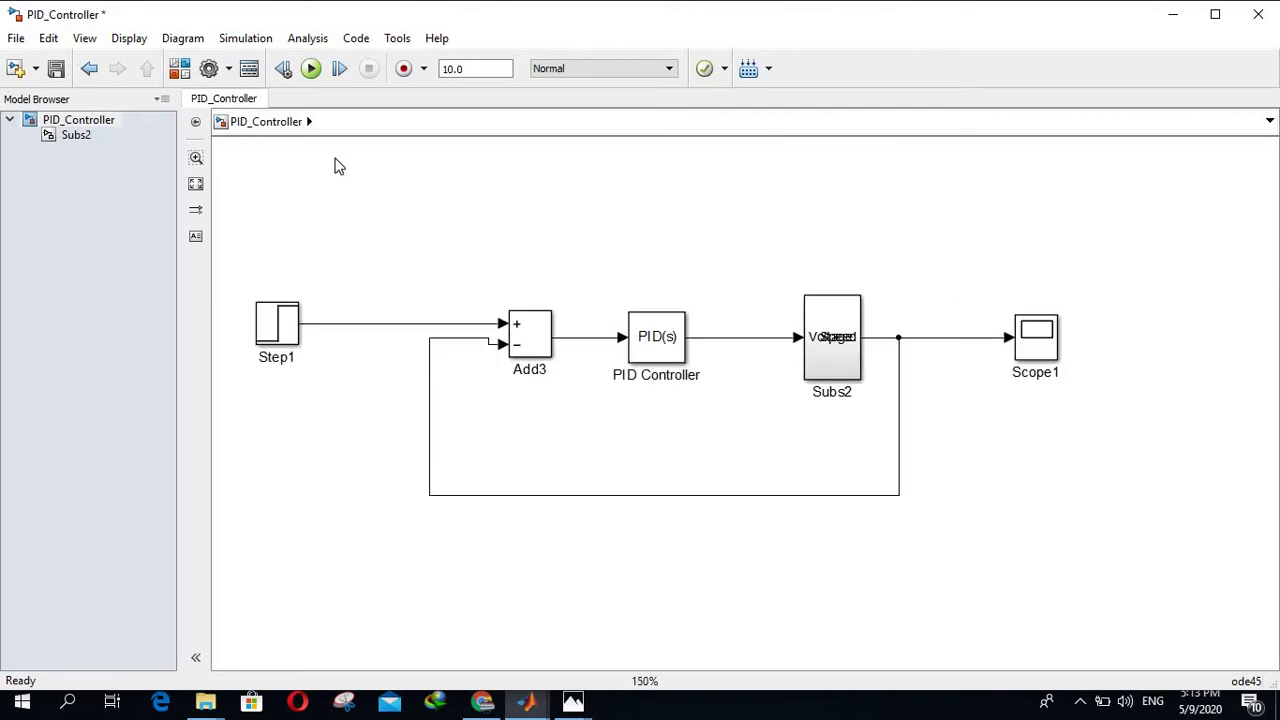
{"action": "left_click", "coordinate": [311, 68]}
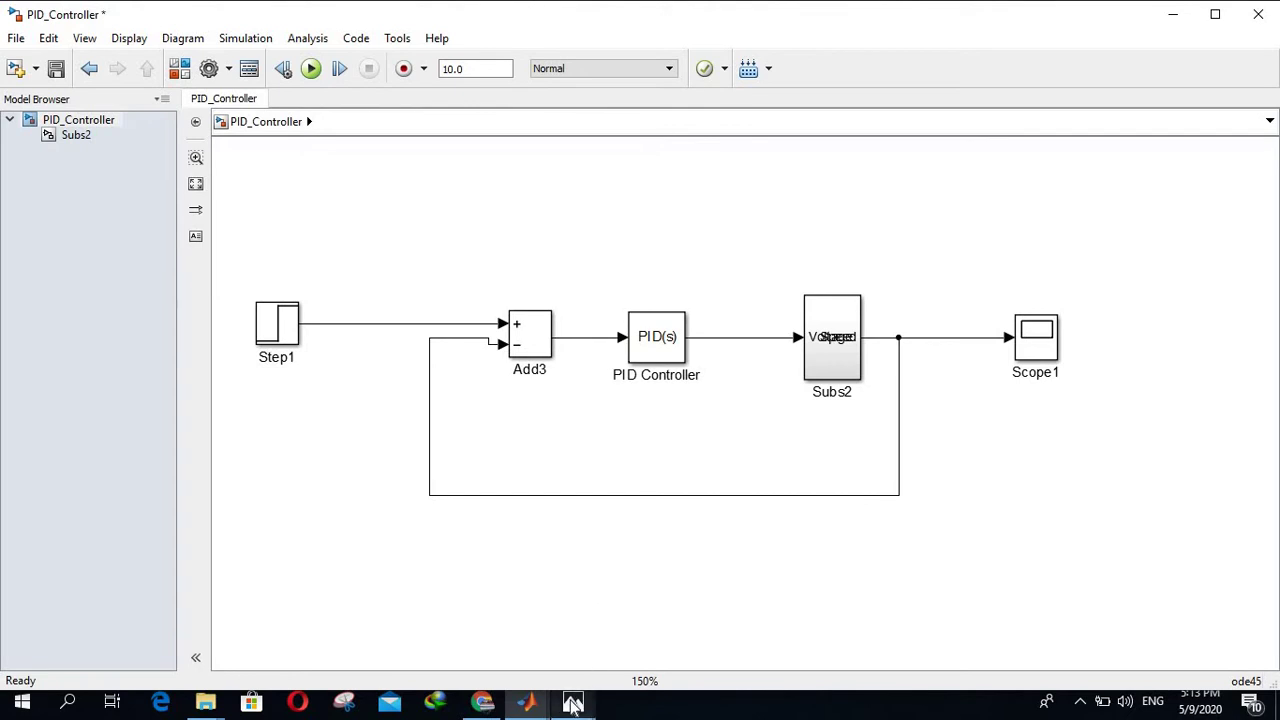
{"action": "mouse_move", "coordinate": [526, 703]}
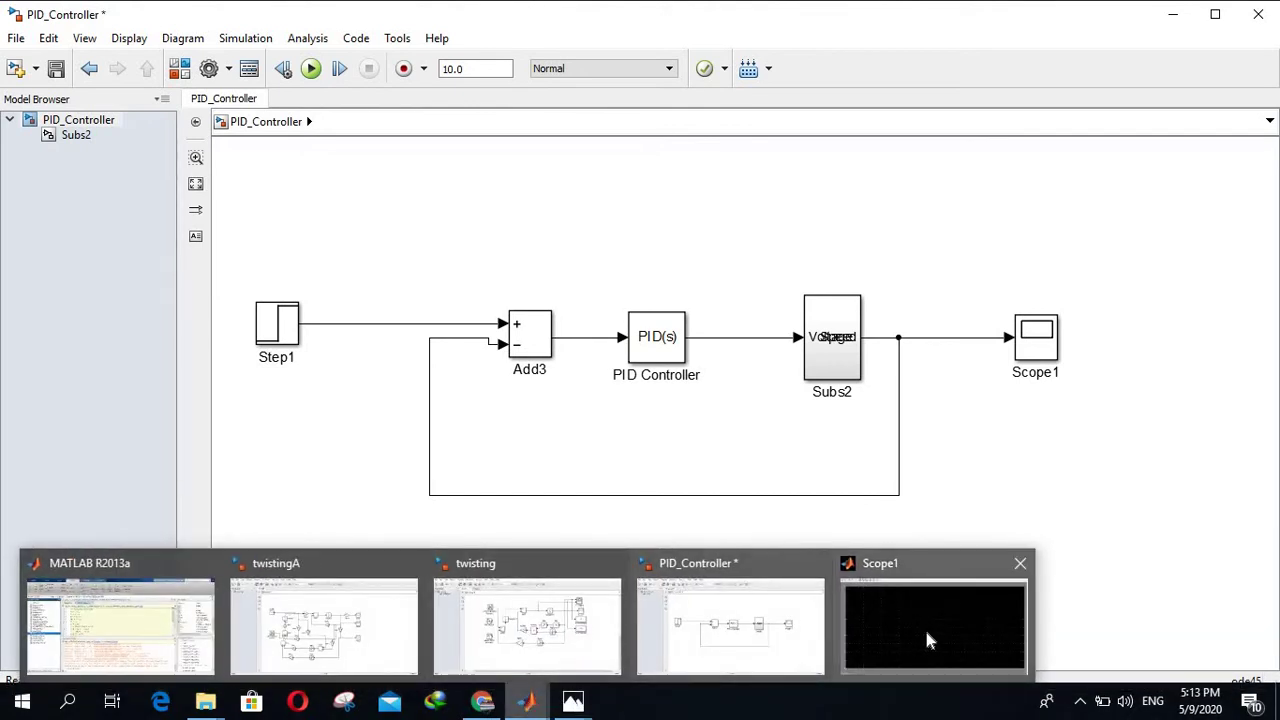
{"action": "left_click", "coordinate": [926, 640]}
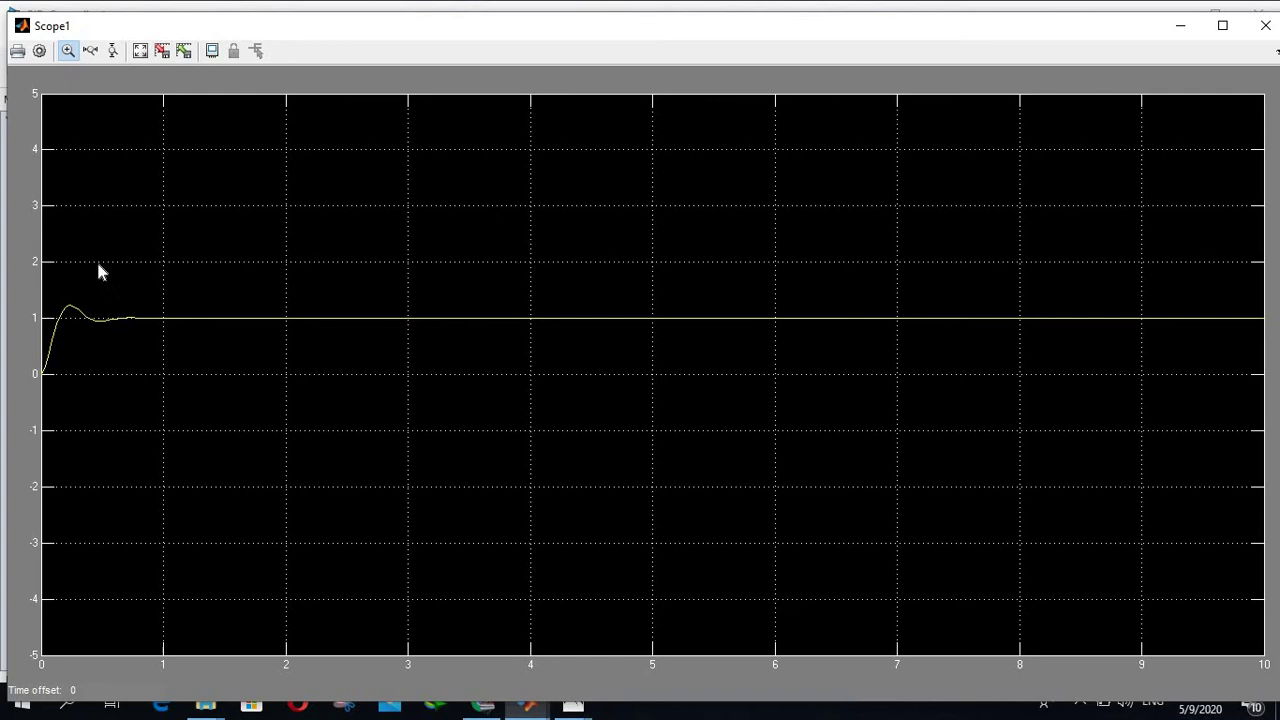
{"action": "left_click", "coordinate": [140, 52]}
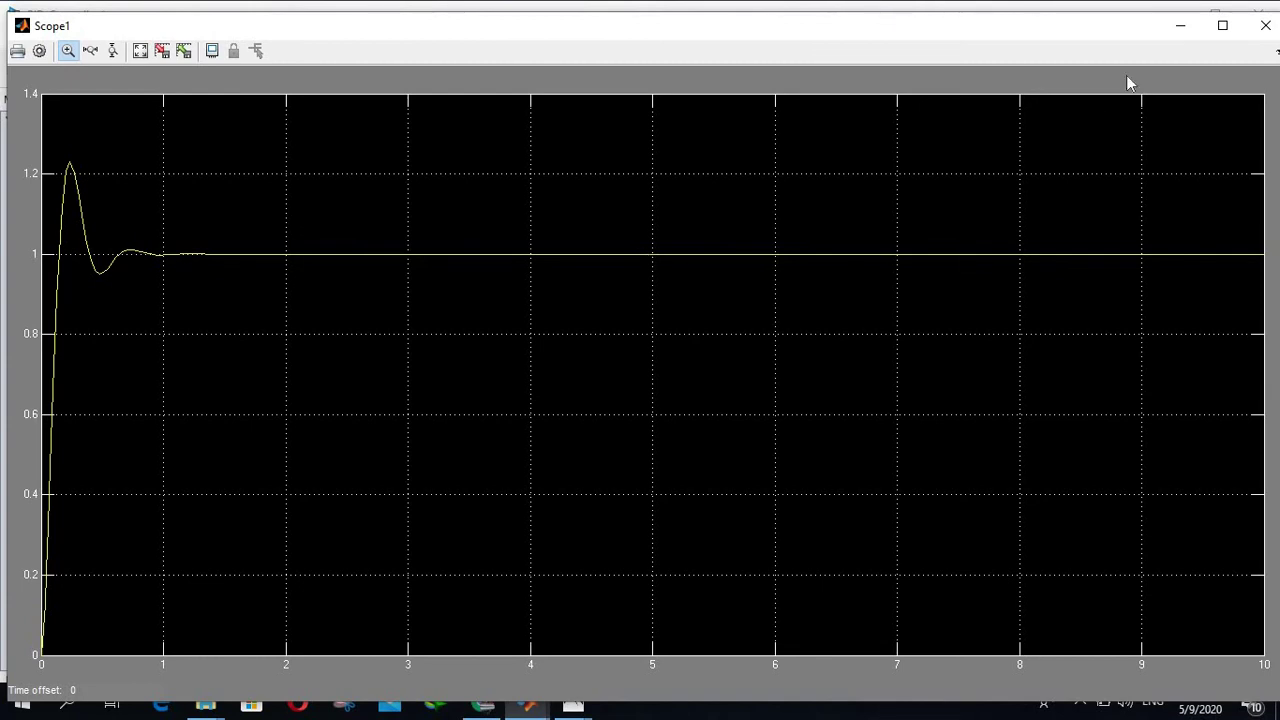
In MATLAB, select Scope1 in the Workspace and enter simplot(scope1) in the Command Window
{"action": "left_click", "coordinate": [1171, 35]}
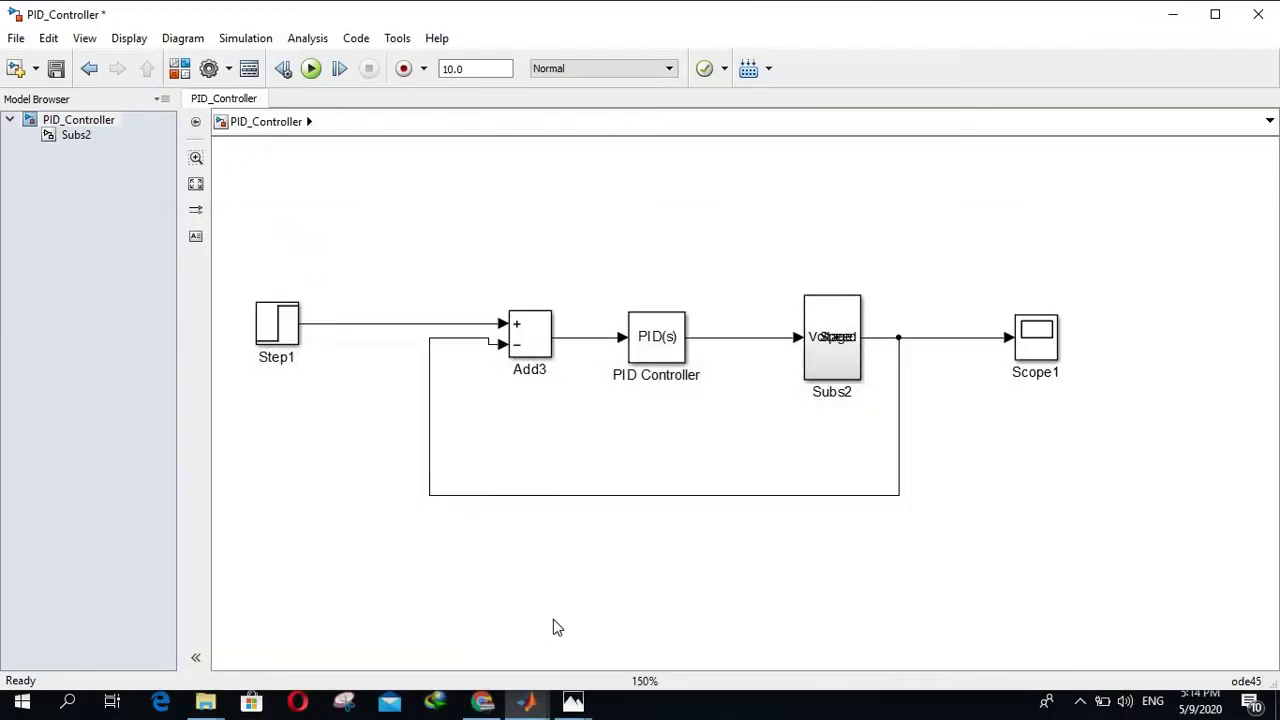
{"action": "left_click", "coordinate": [526, 700]}
{"action": "left_click", "coordinate": [106, 640]}
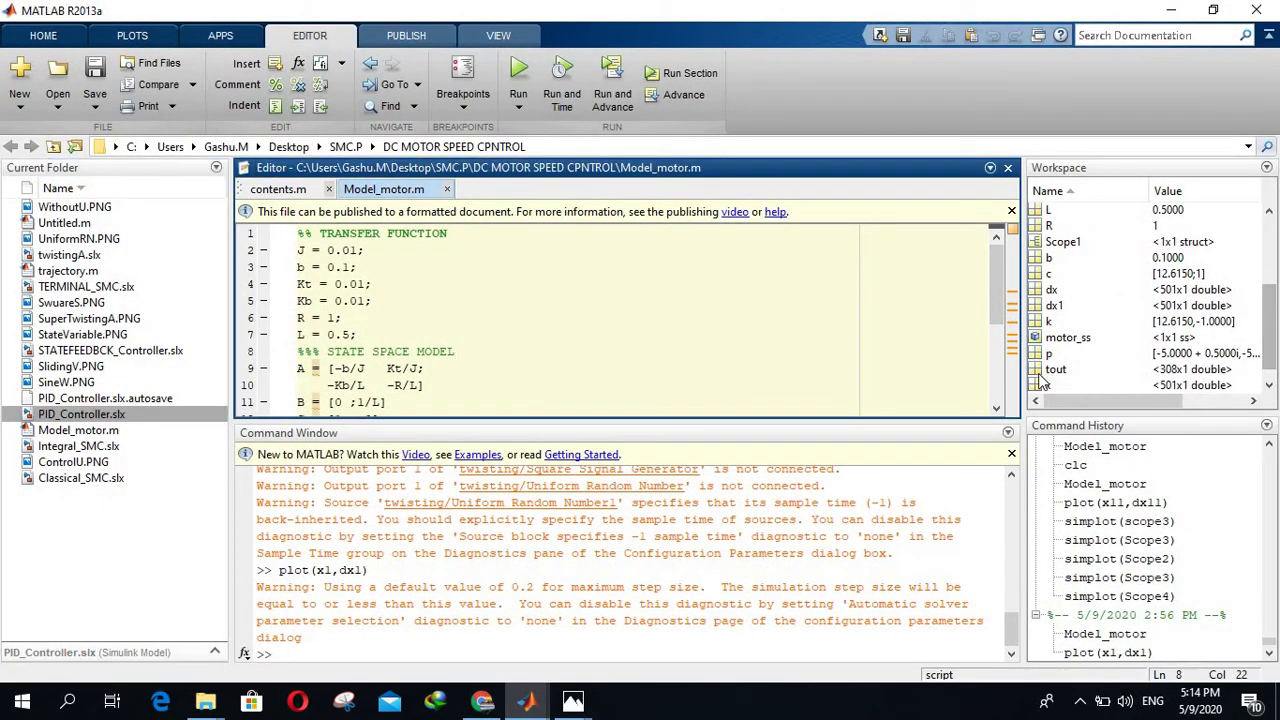
{"action": "mouse_move", "coordinate": [1265, 316]}
{"action": "left_mouse_down"}
{"action": "mouse_move", "coordinate": [1267, 330]}
{"action": "mouse_move", "coordinate": [1267, 308]}
{"action": "left_mouse_up"}
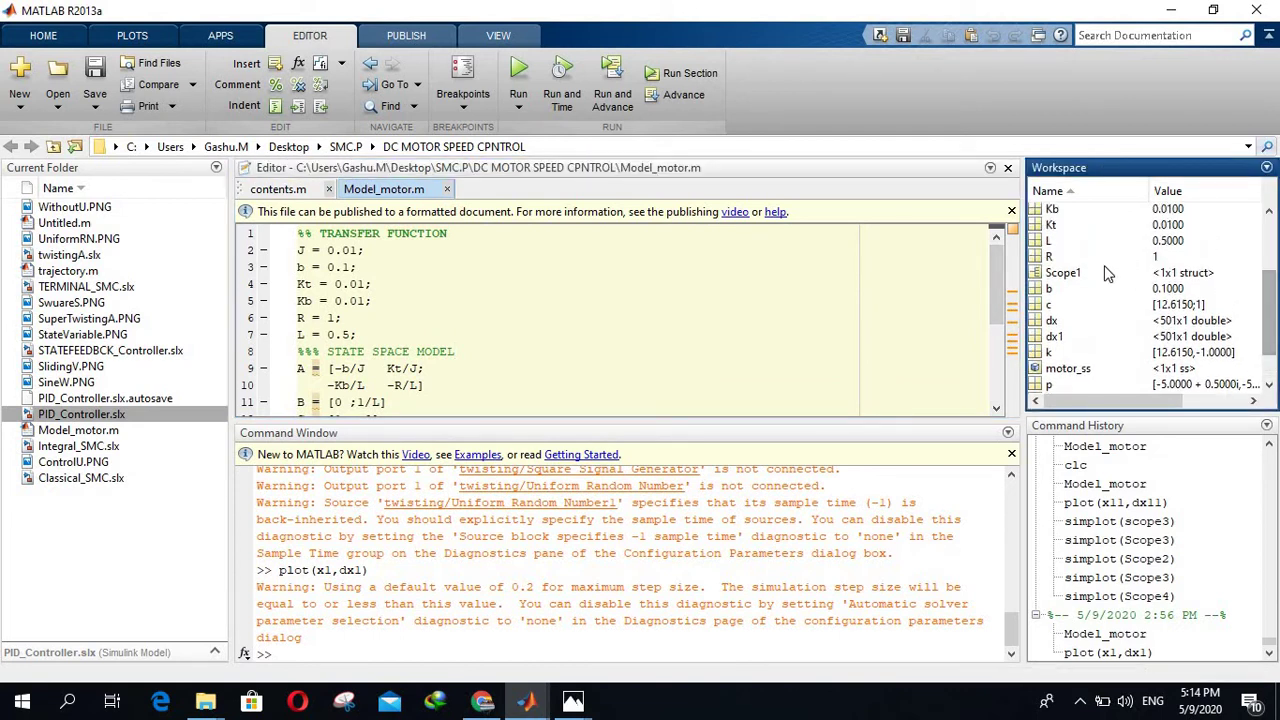
{"action": "left_click", "coordinate": [1065, 273]}
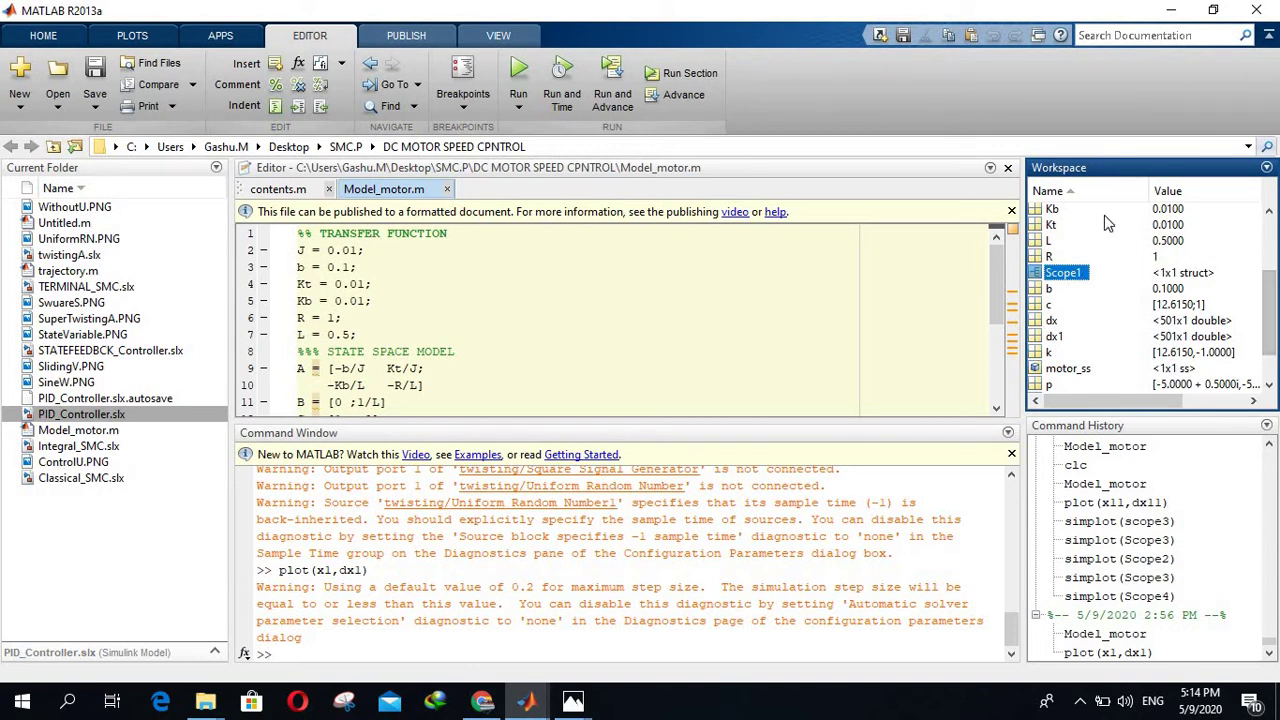
{"action": "left_click", "coordinate": [291, 653]}
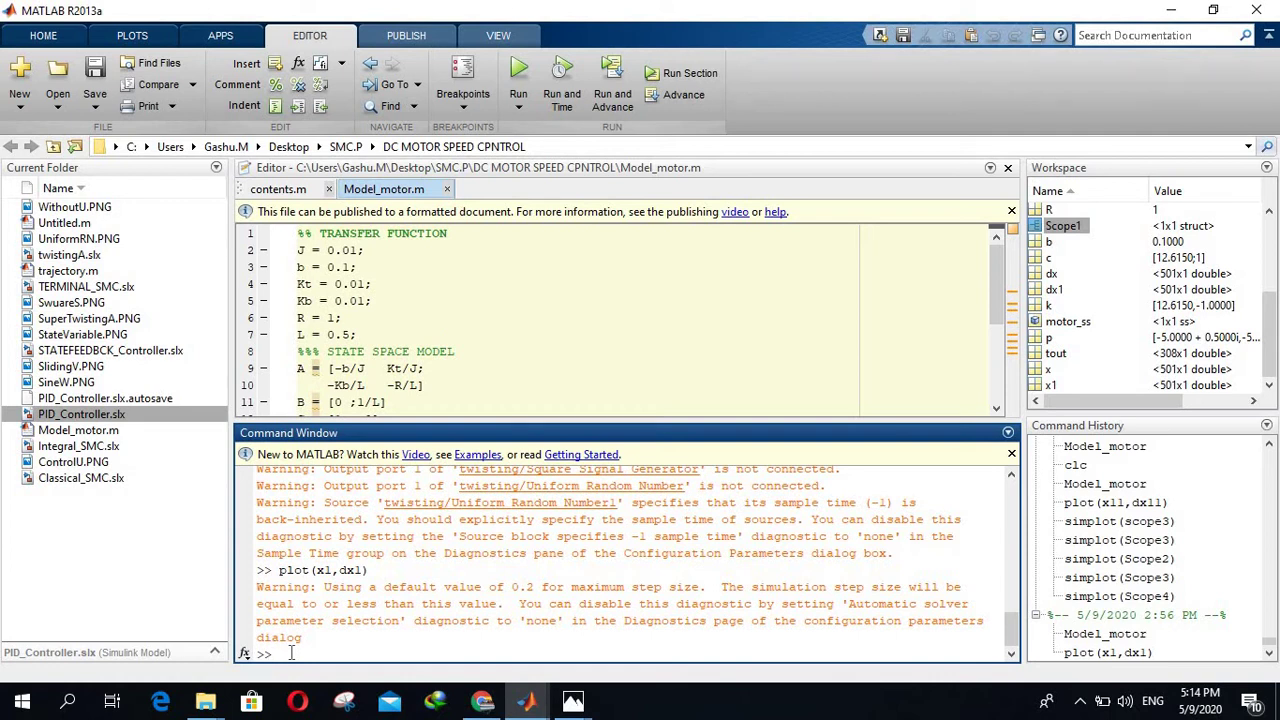
{"action": "type", "text": "si"}
{"action": "type", "text": "mpl"}
{"action": "type", "text": "ot()"}
{"action": "type", "text": "scope"}
{"action": "type", "text": "1"}
Correct the command to simplot(Scope1), run it, and maximize Figure 1
{"action": "key", "text": "BackSpace"}
{"action": "type", "text": "S"}
{"action": "key", "text": "Return"}
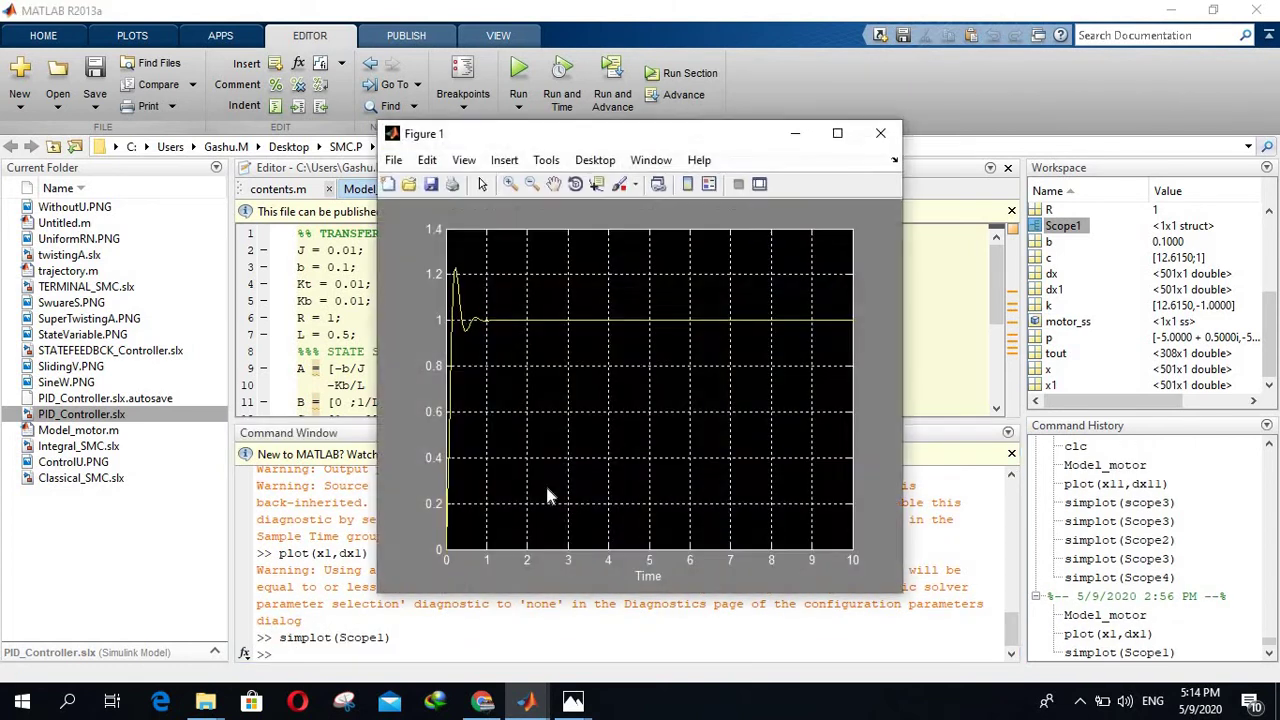
{"action": "left_click", "coordinate": [837, 133]}
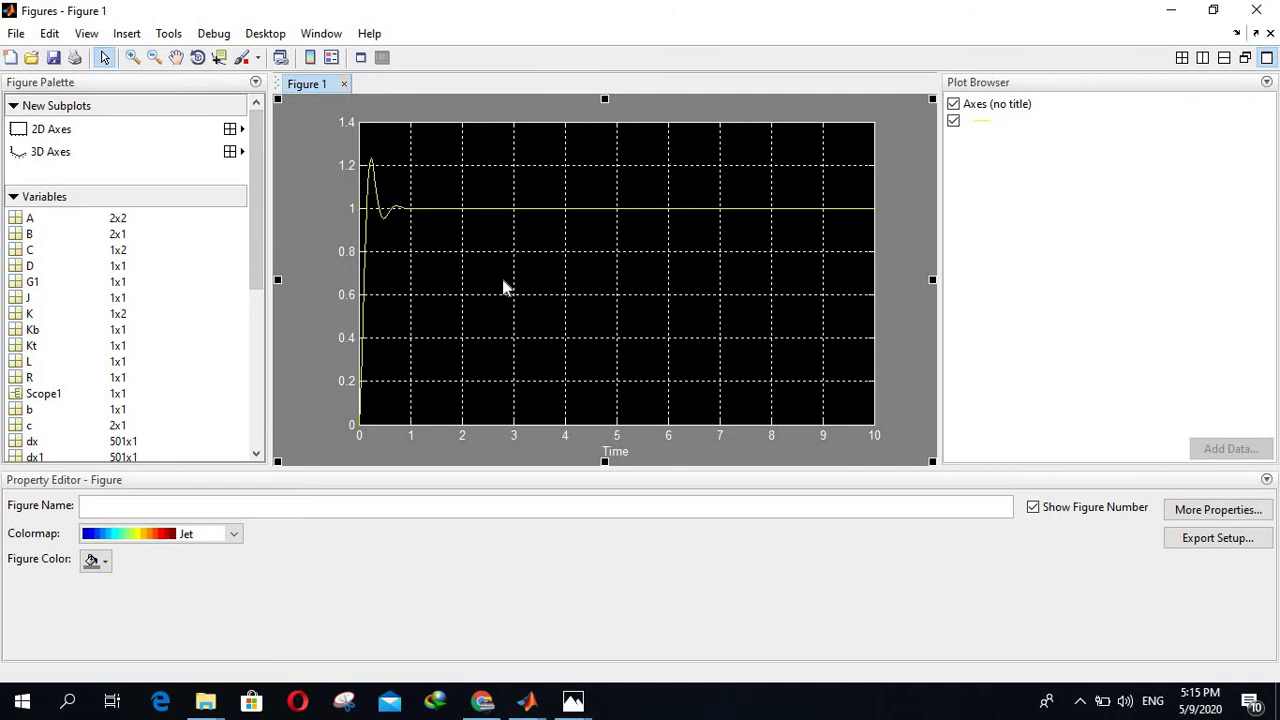
Title the plot axes 'pid controller'
{"action": "left_click", "coordinate": [643, 287]}
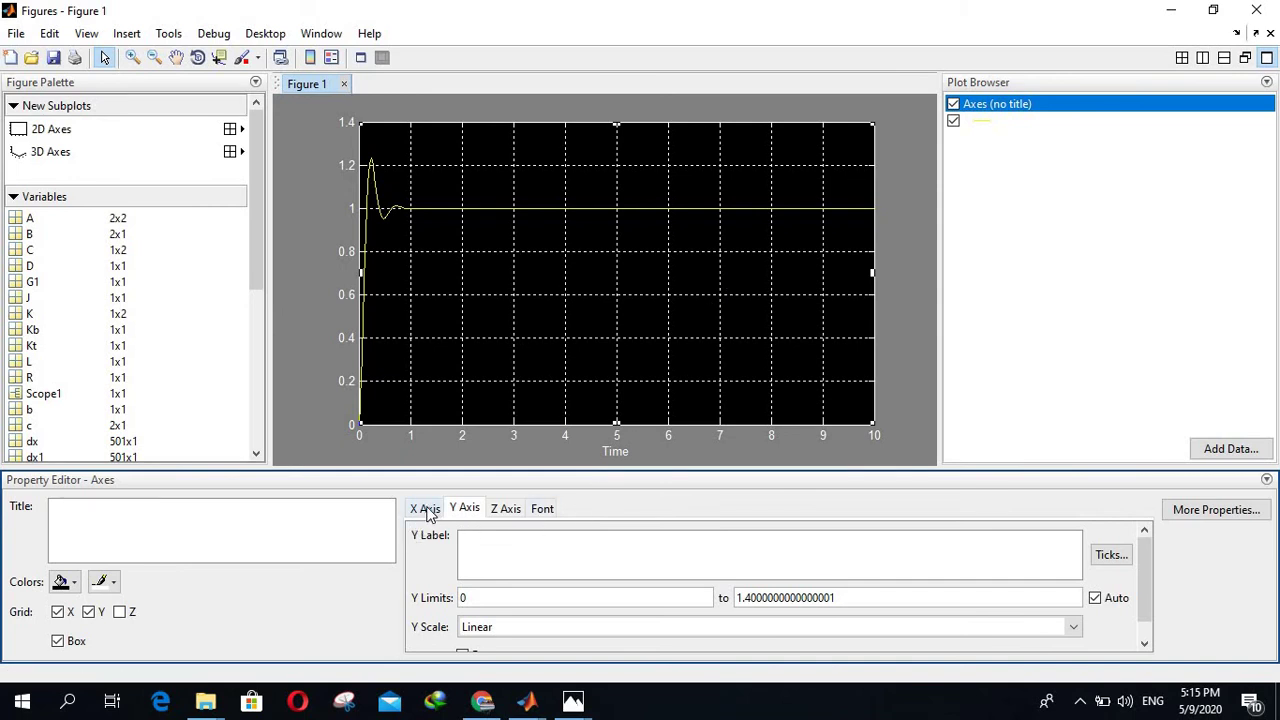
{"action": "left_click", "coordinate": [107, 511]}
{"action": "type", "text": "pid contr"}
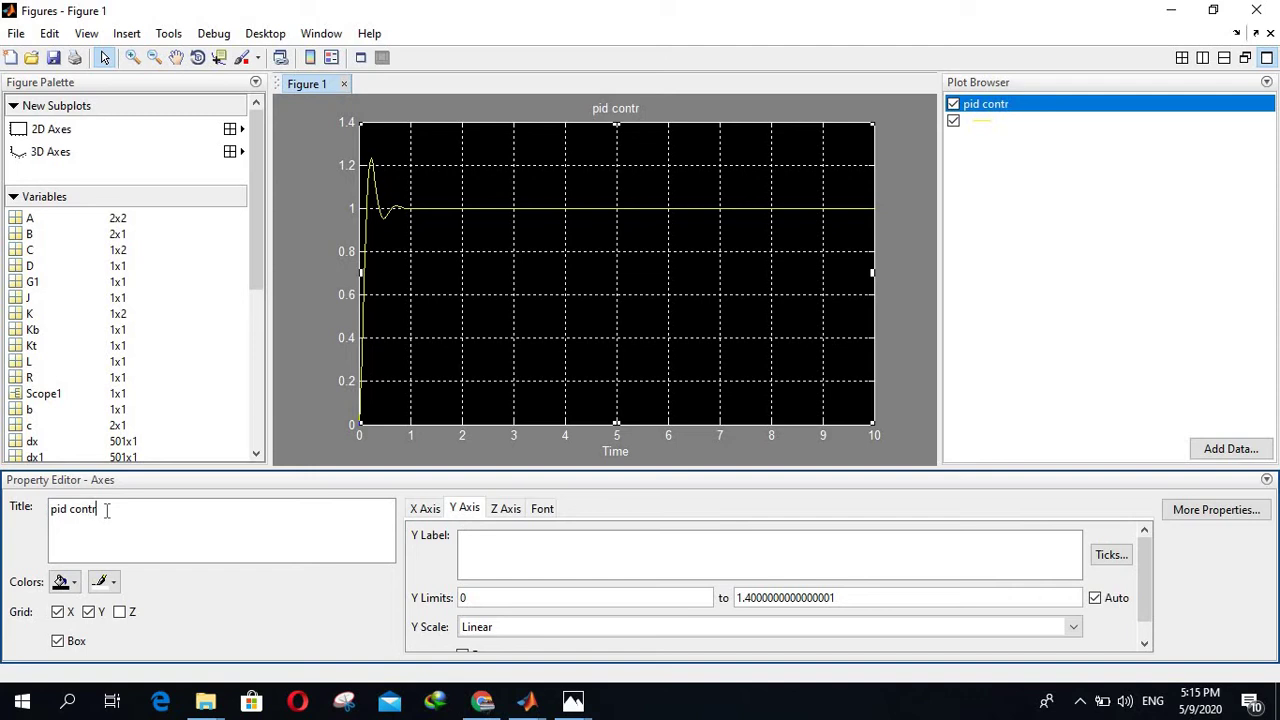
{"action": "type", "text": "oller"}
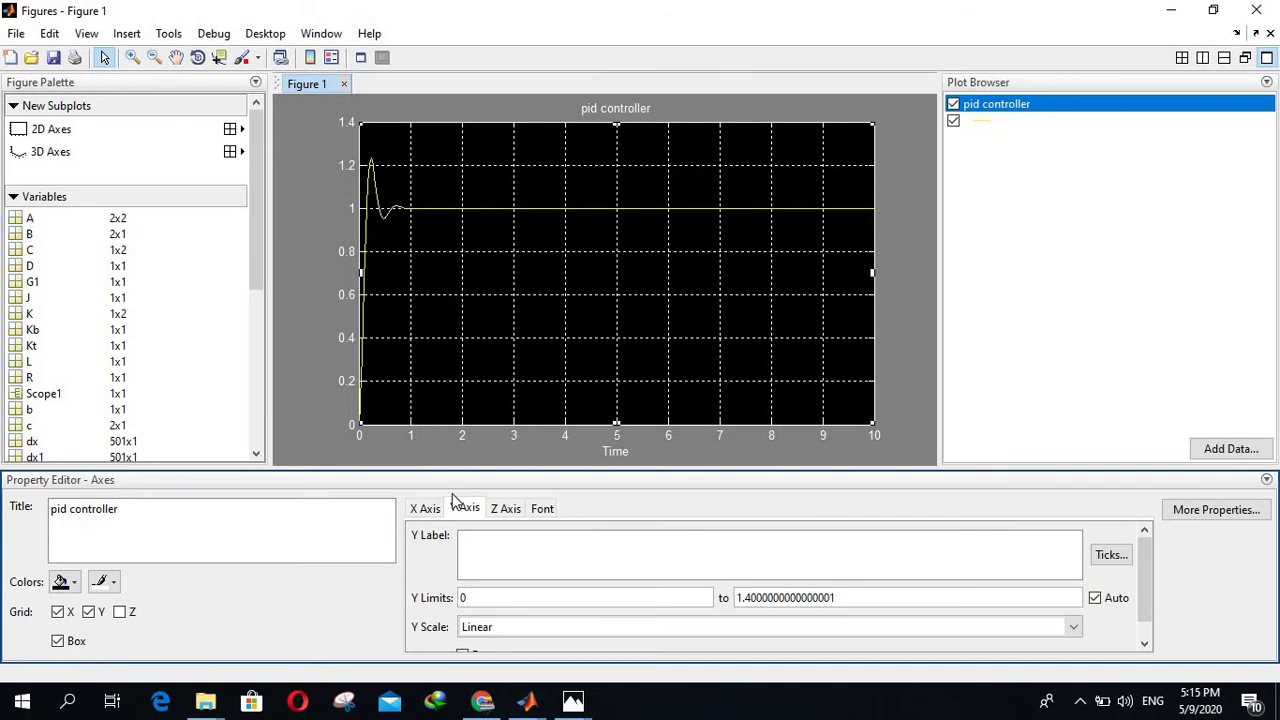
Replace the x-axis label Time with x1 and set the lower y-axis limit to -1
{"action": "left_click", "coordinate": [424, 508]}
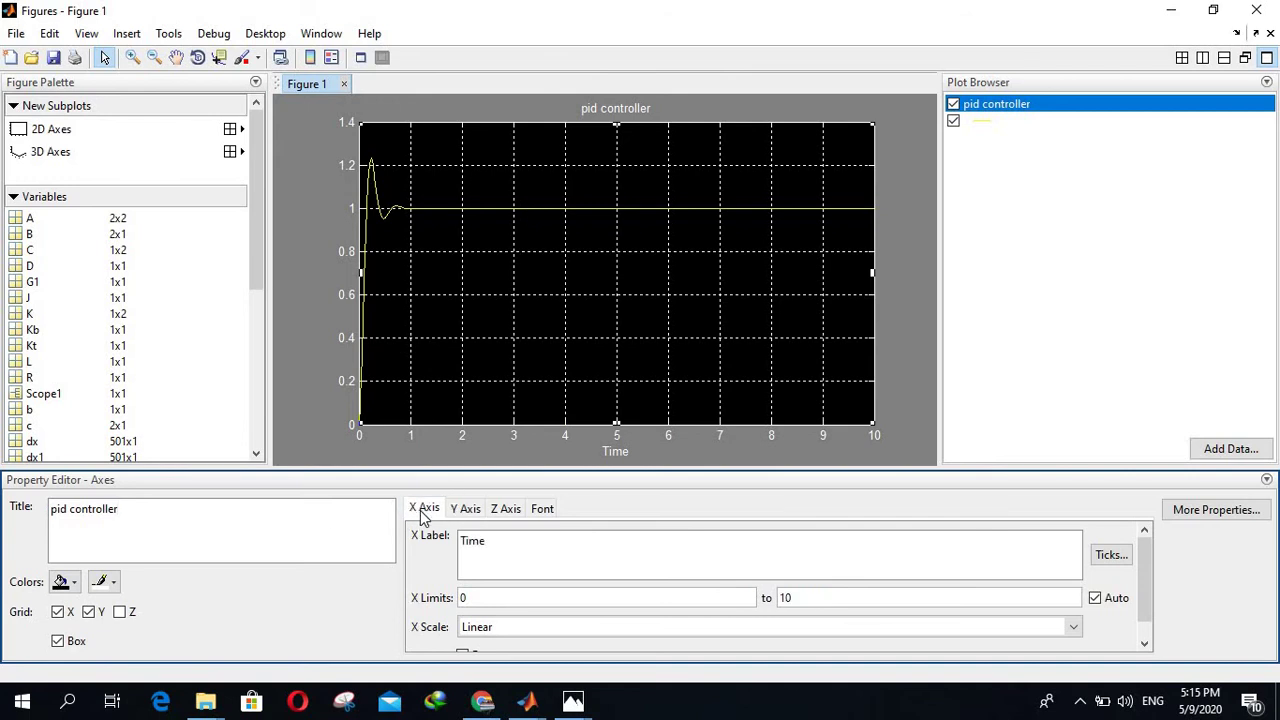
{"action": "left_click", "coordinate": [494, 544]}
{"action": "key", "text": "BackSpace"}
{"action": "key", "text": "BackSpace"}
{"action": "key", "text": "BackSpace"}
{"action": "type", "text": "x1"}
{"action": "left_click", "coordinate": [470, 510]}
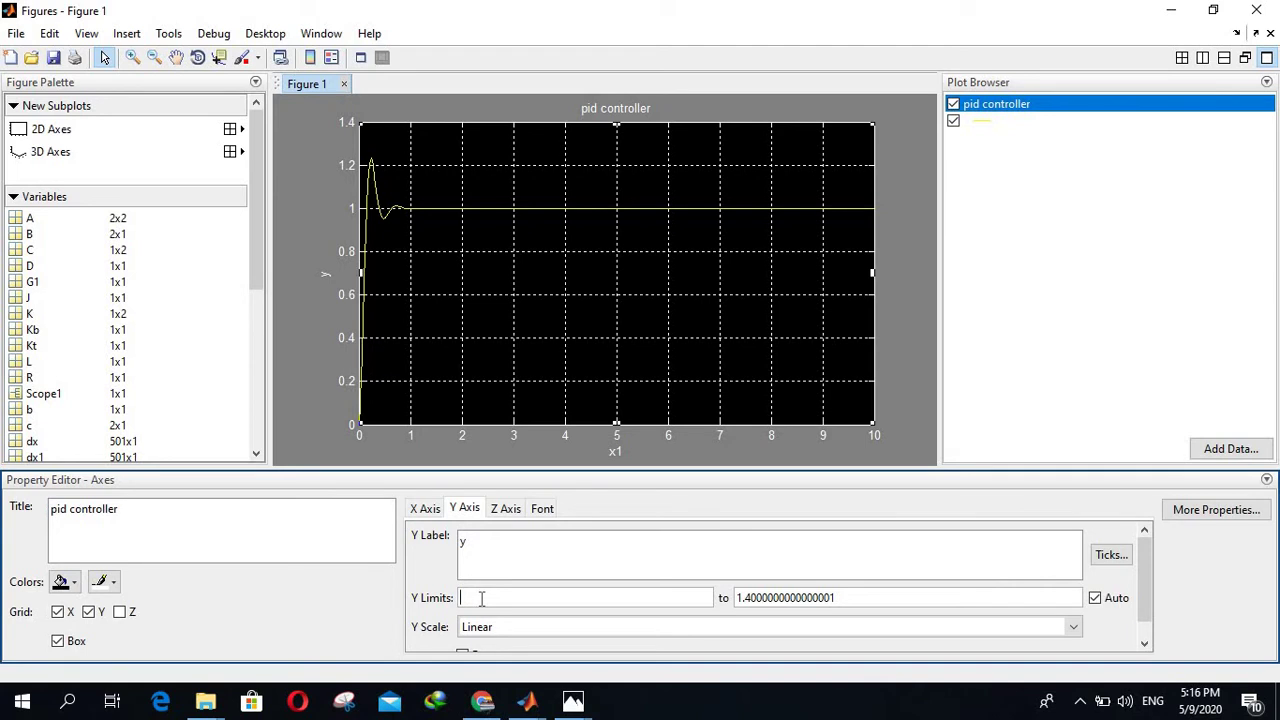
{"action": "type", "text": "-1"}
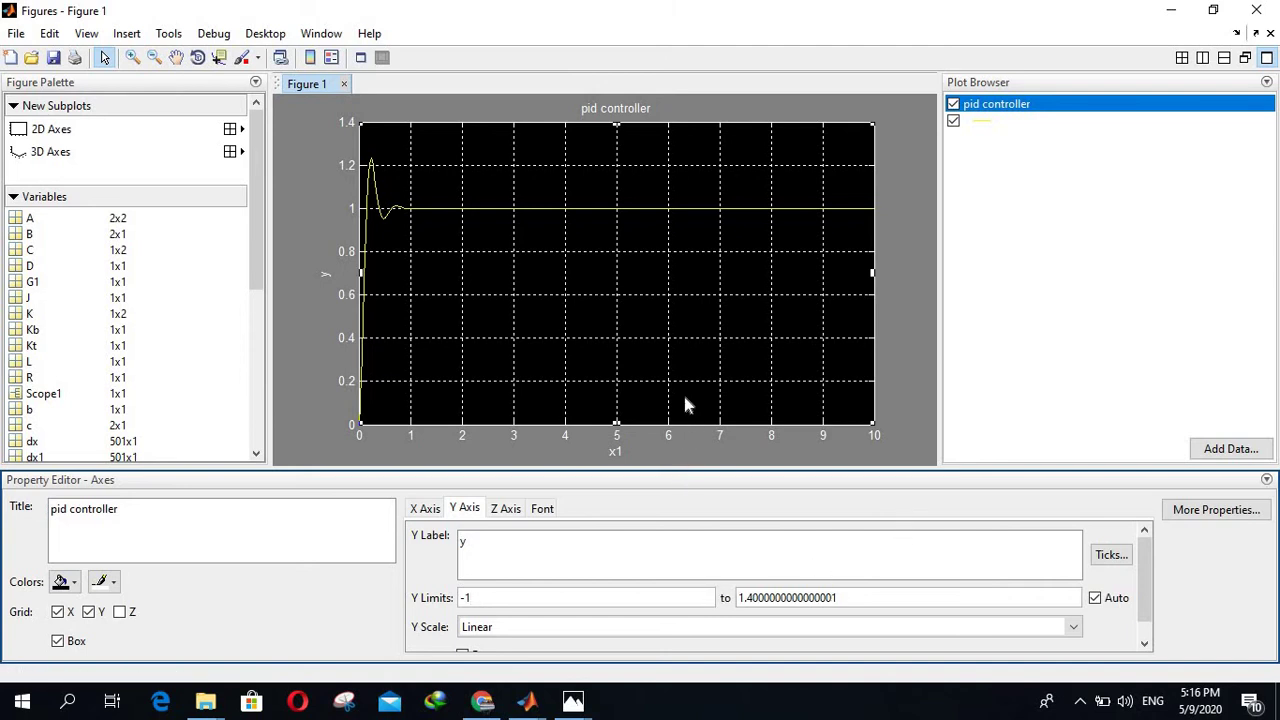
{"action": "key", "text": "Return"}
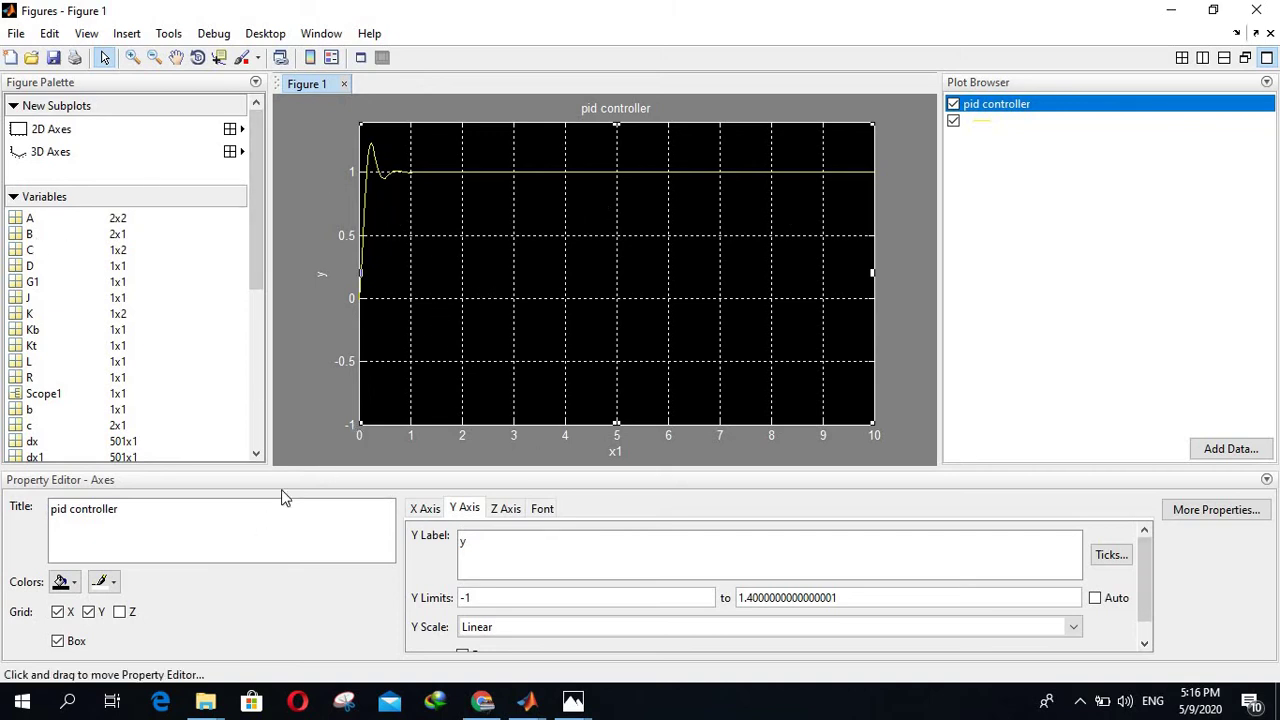
Give the axes a white background with black grid lines and edges
{"action": "left_click", "coordinate": [455, 367]}
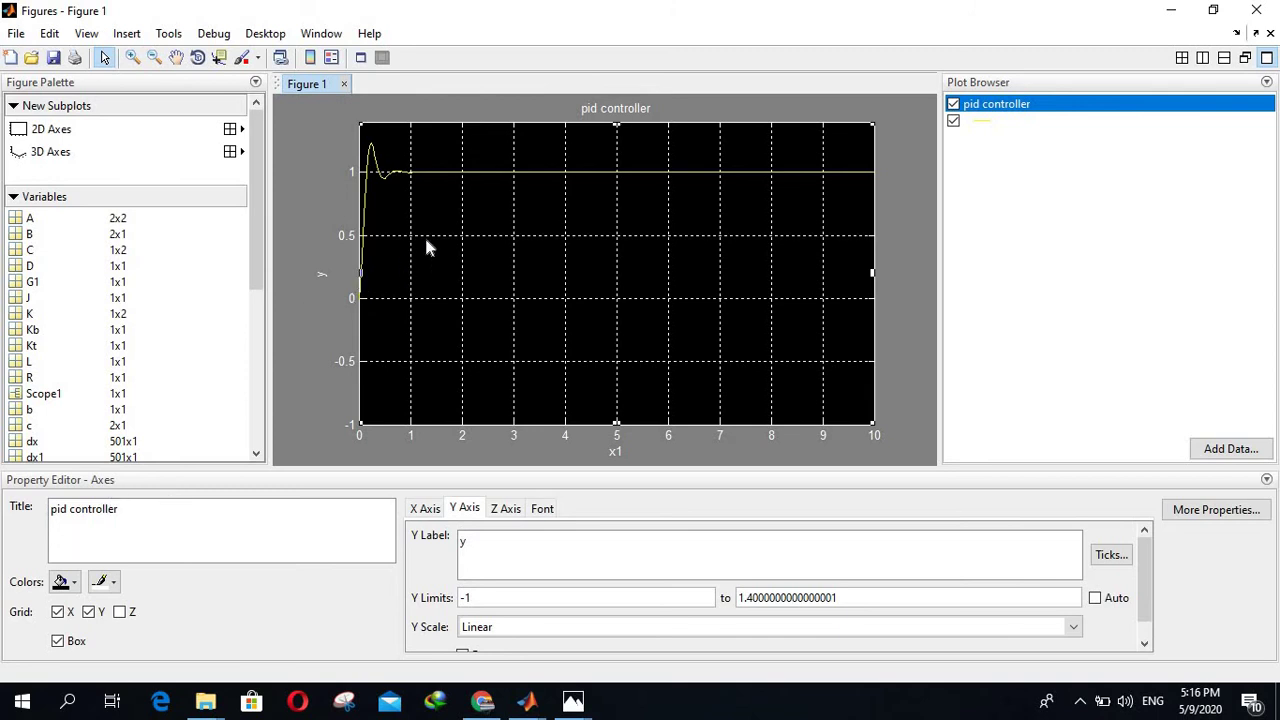
{"action": "left_click", "coordinate": [112, 585]}
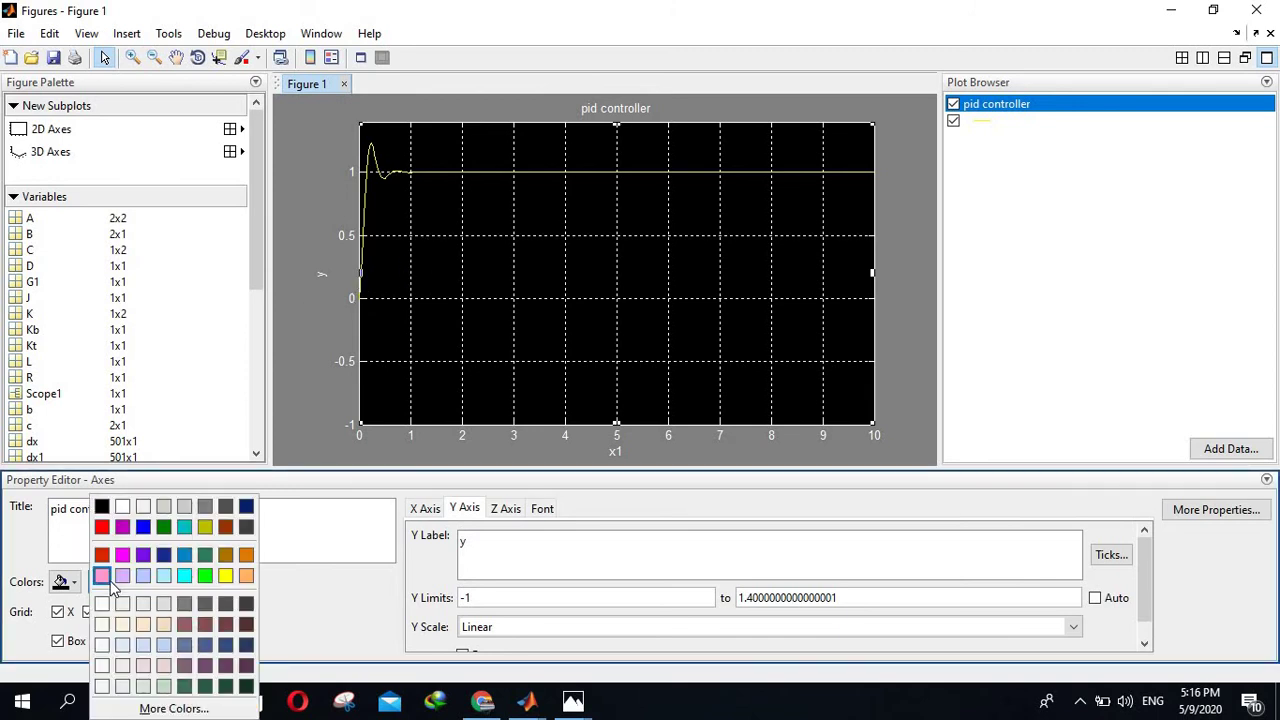
{"action": "left_click", "coordinate": [124, 512]}
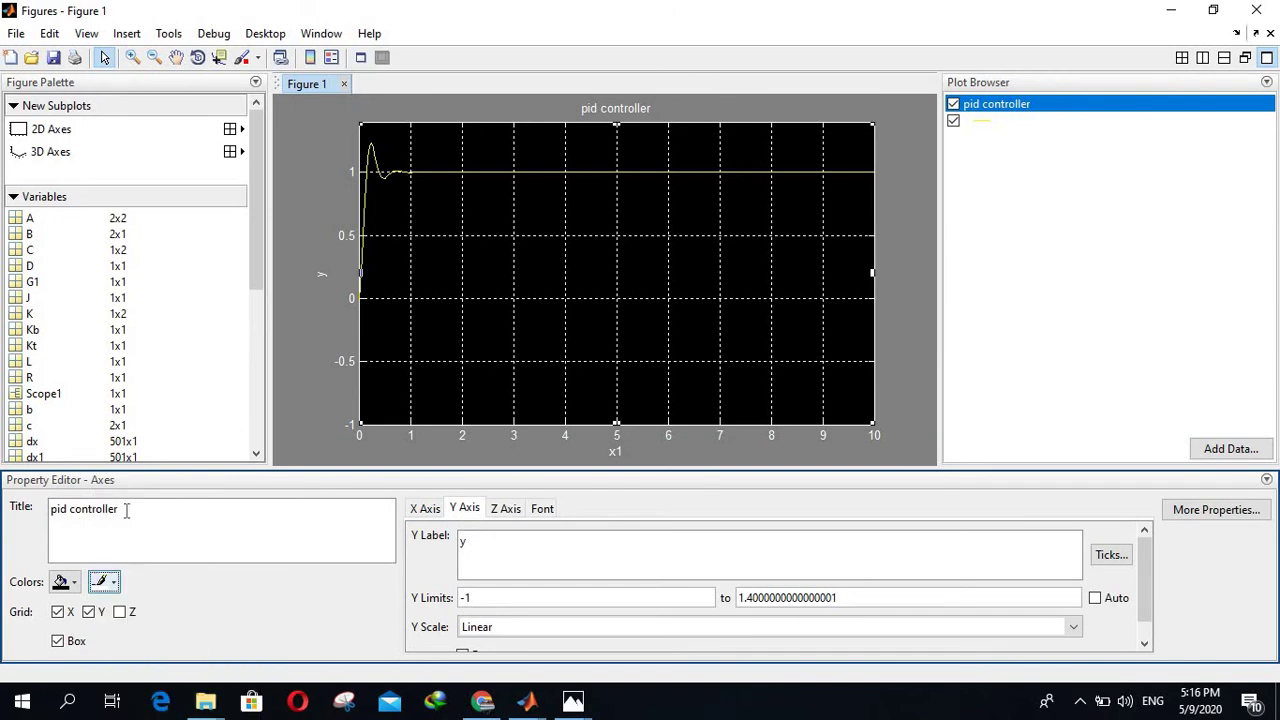
{"action": "left_click", "coordinate": [74, 585]}
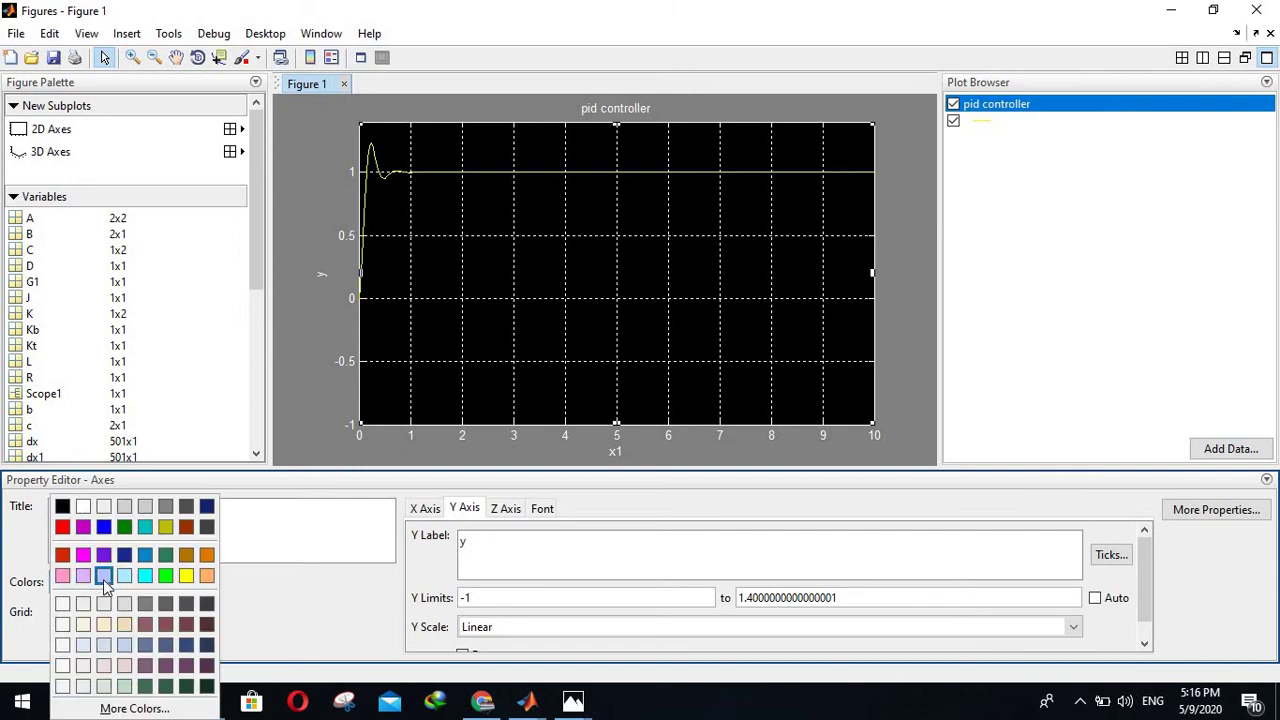
{"action": "left_click", "coordinate": [84, 508]}
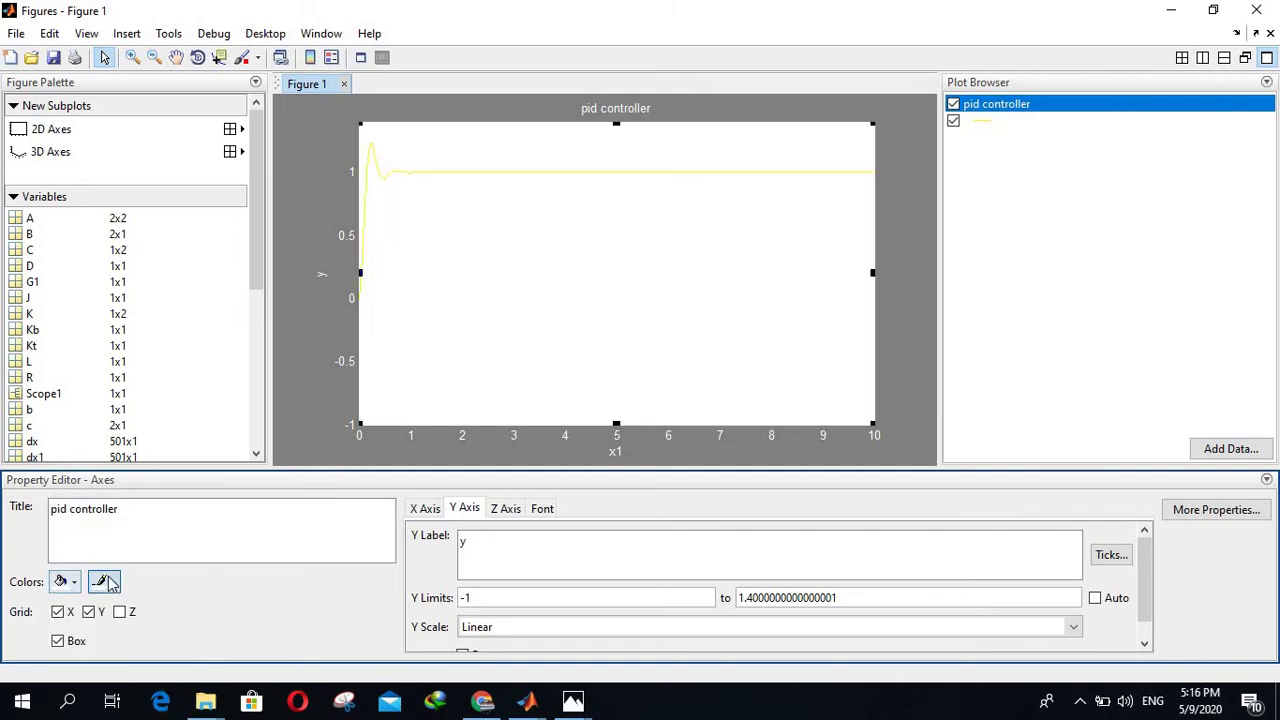
{"action": "left_click", "coordinate": [104, 582]}
{"action": "left_click", "coordinate": [102, 507]}
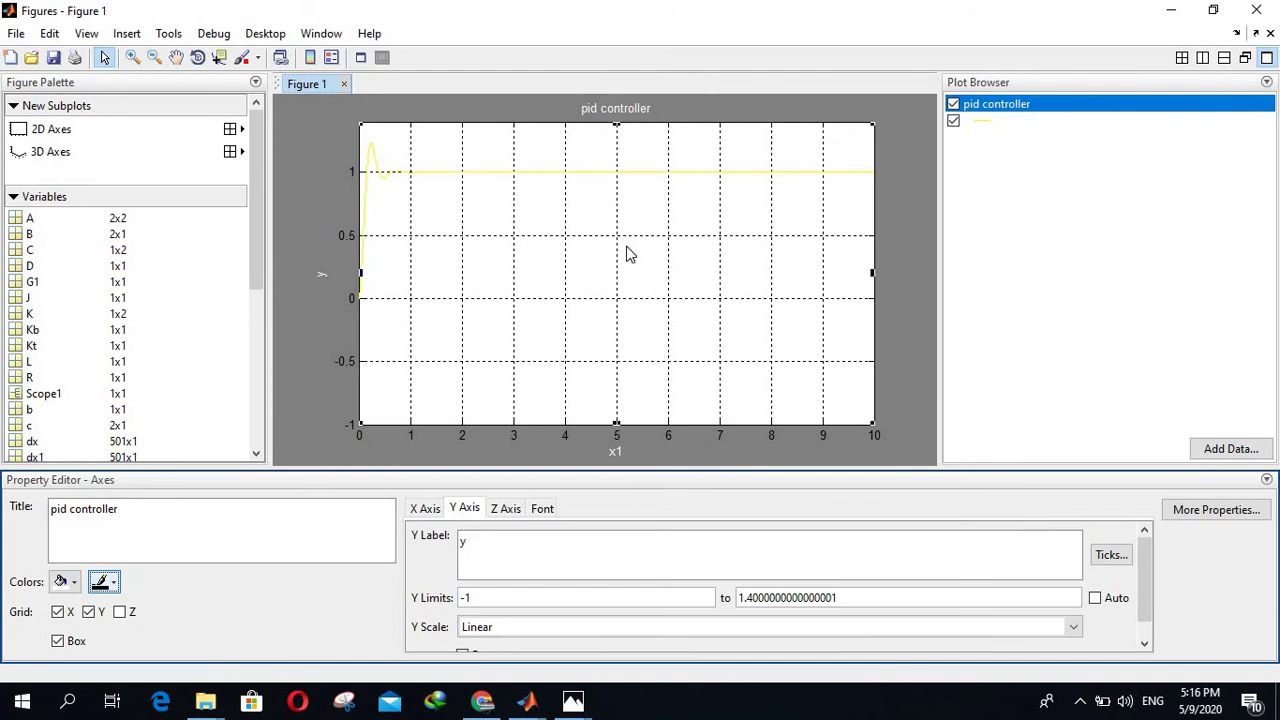
{"action": "left_click", "coordinate": [458, 173]}
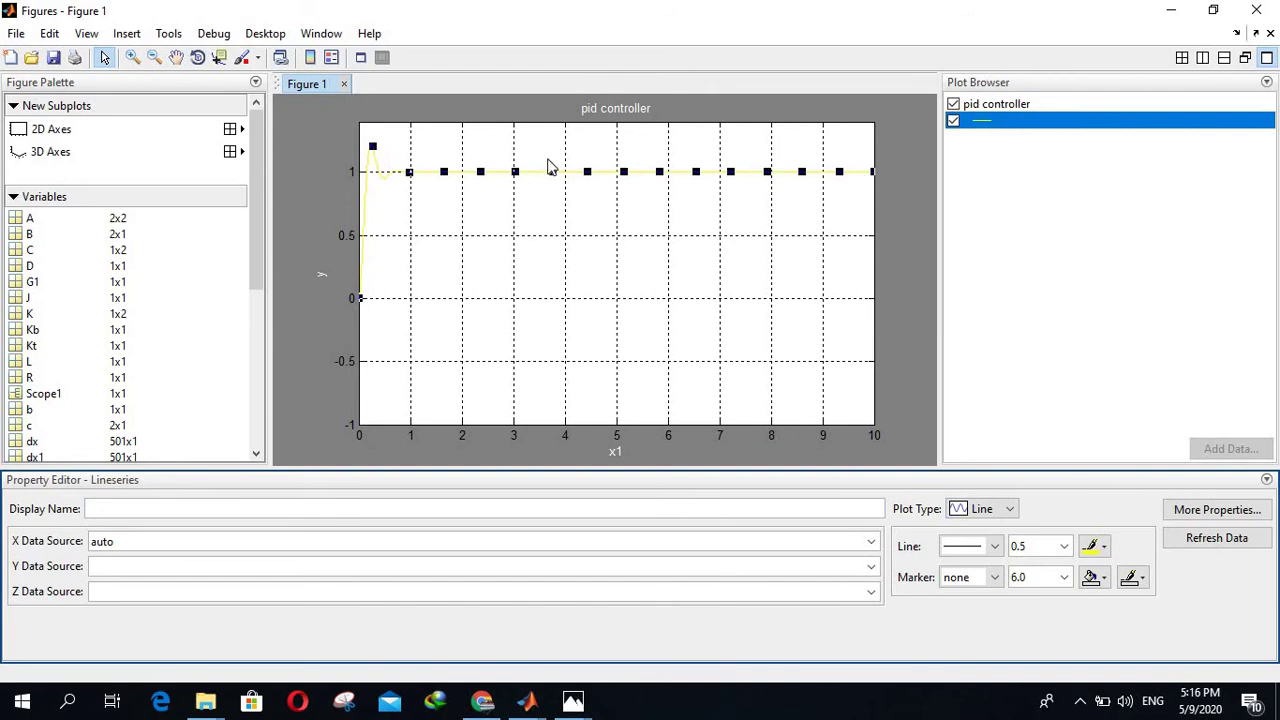
Make the step-response curve blue with a line width of 4.0
{"action": "left_click", "coordinate": [1101, 550]}
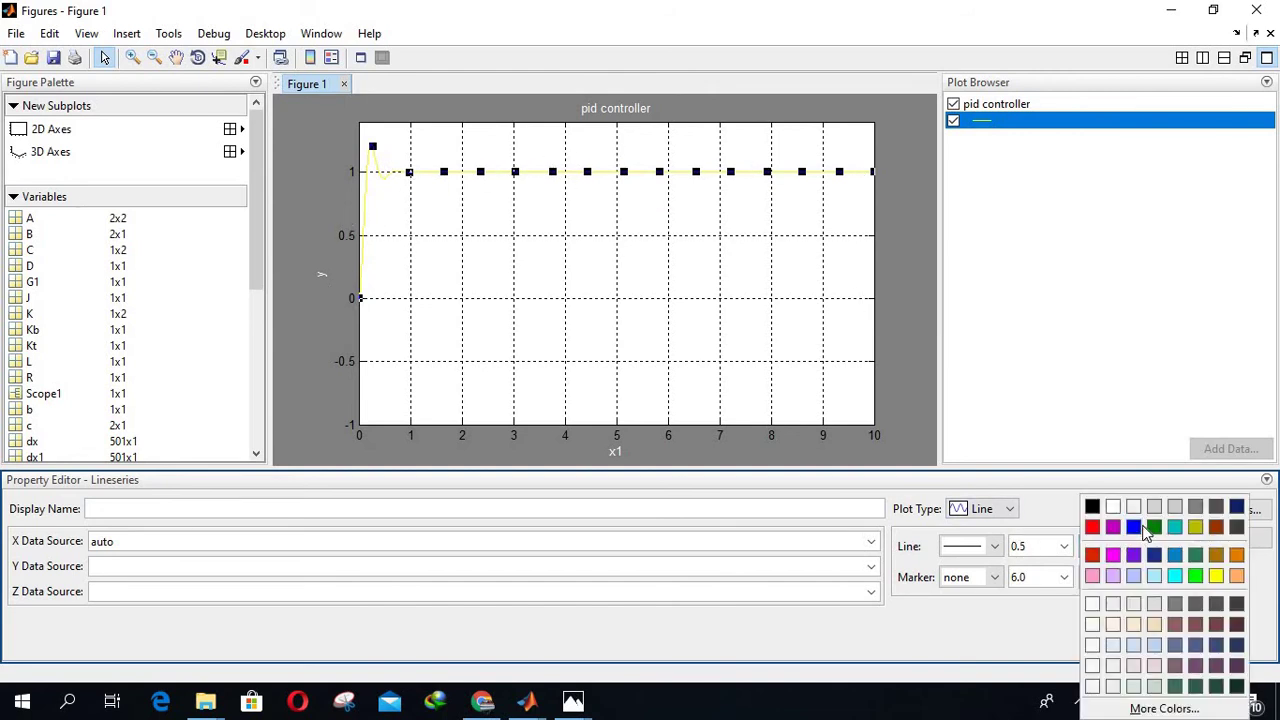
{"action": "left_click", "coordinate": [1140, 530]}
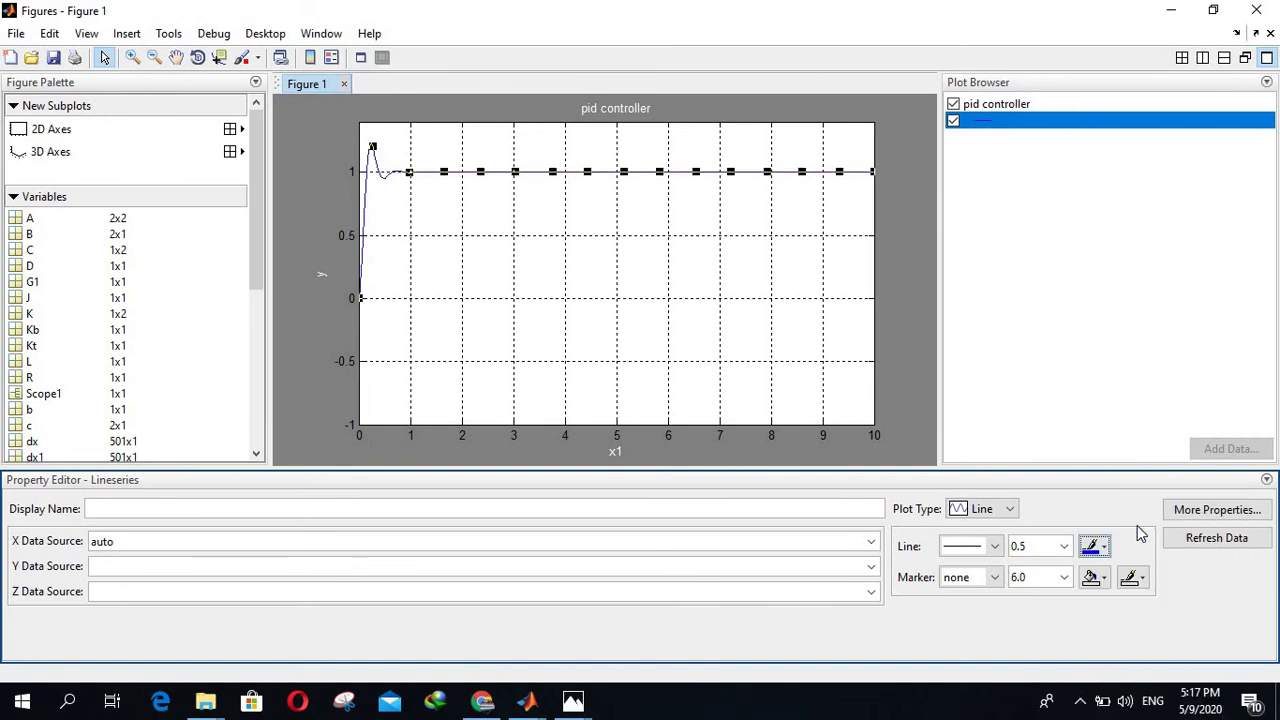
{"action": "left_click", "coordinate": [1066, 547]}
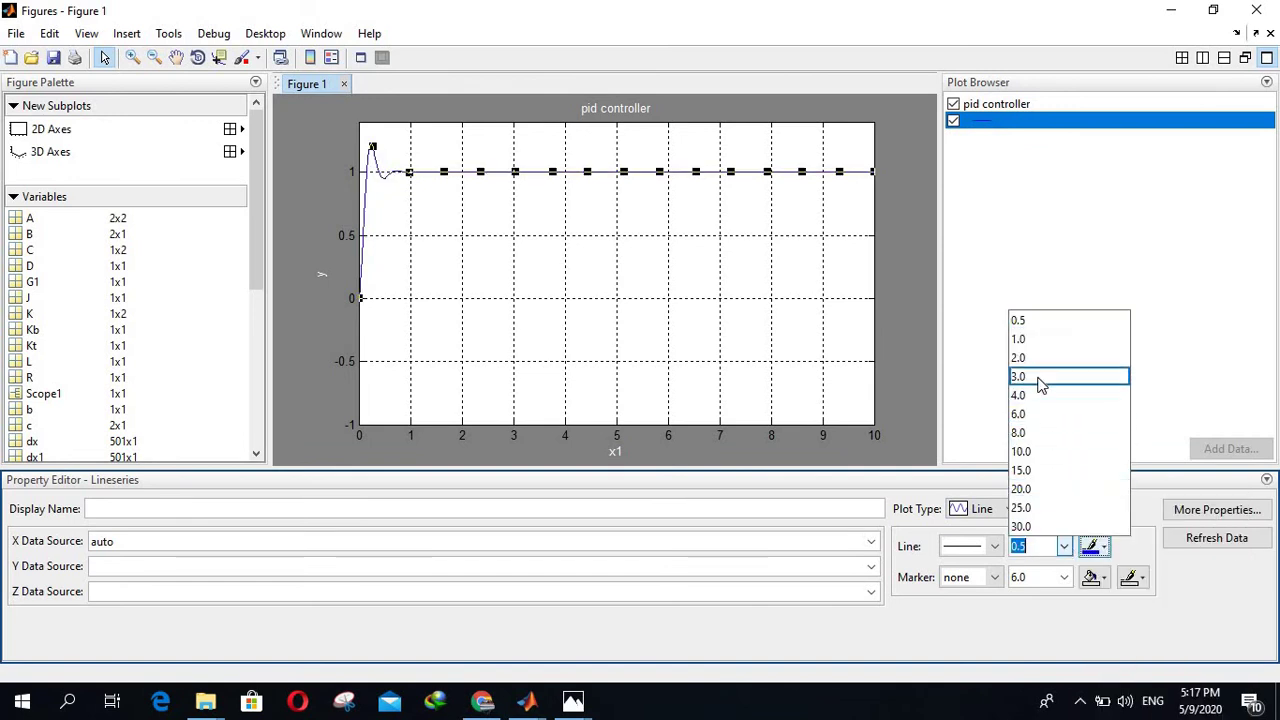
{"action": "left_click", "coordinate": [1037, 360]}
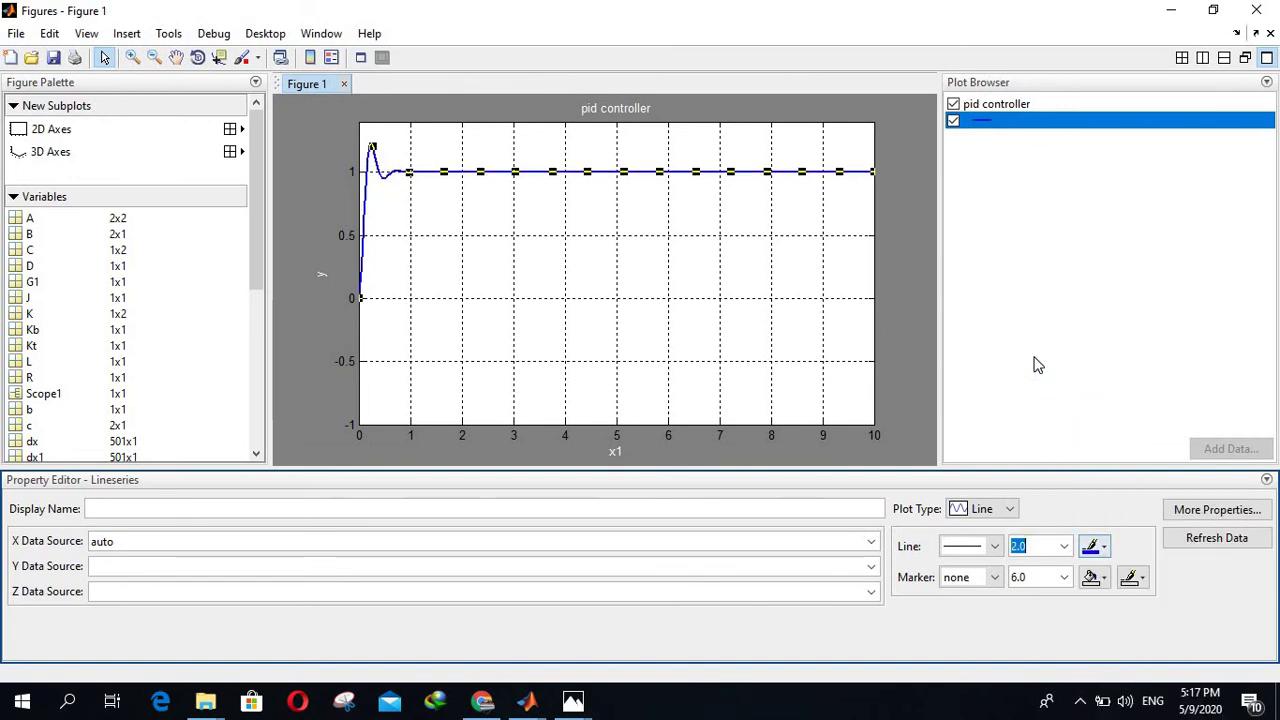
{"action": "left_click", "coordinate": [1066, 546]}
{"action": "left_click", "coordinate": [1066, 546]}
{"action": "left_click", "coordinate": [1066, 547]}
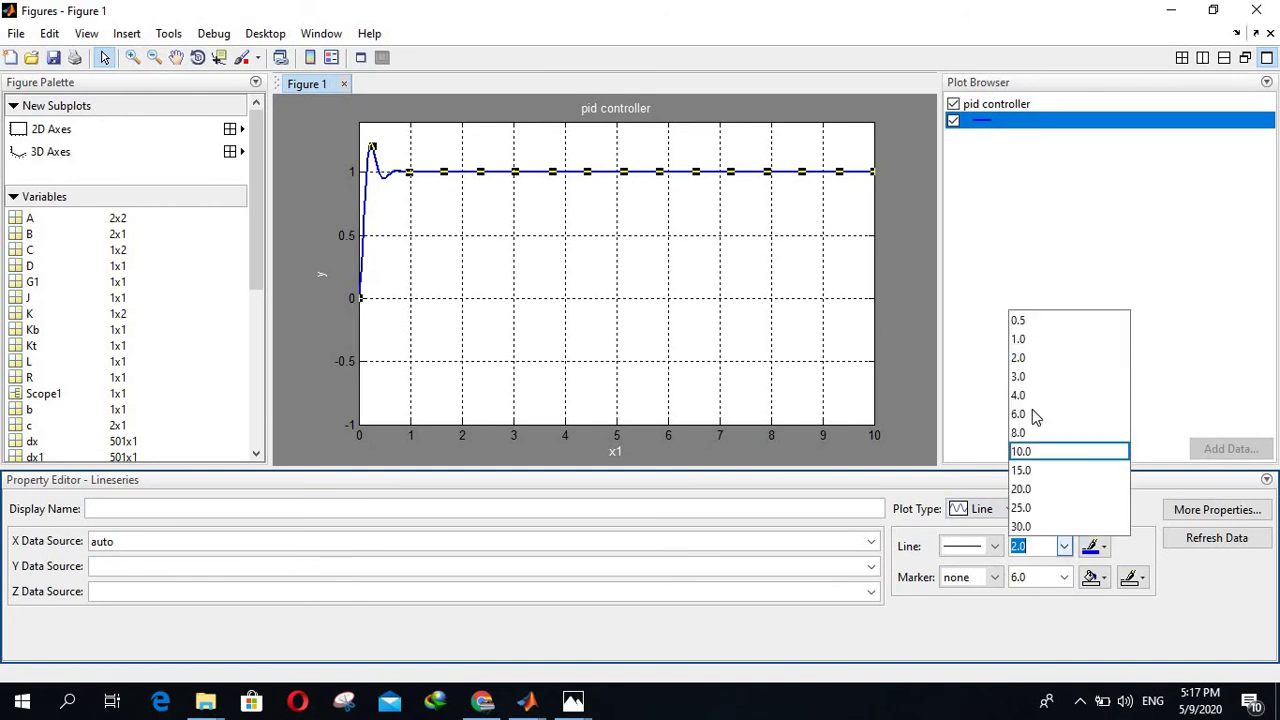
{"action": "left_click", "coordinate": [1025, 392]}
{"action": "left_click", "coordinate": [636, 226]}
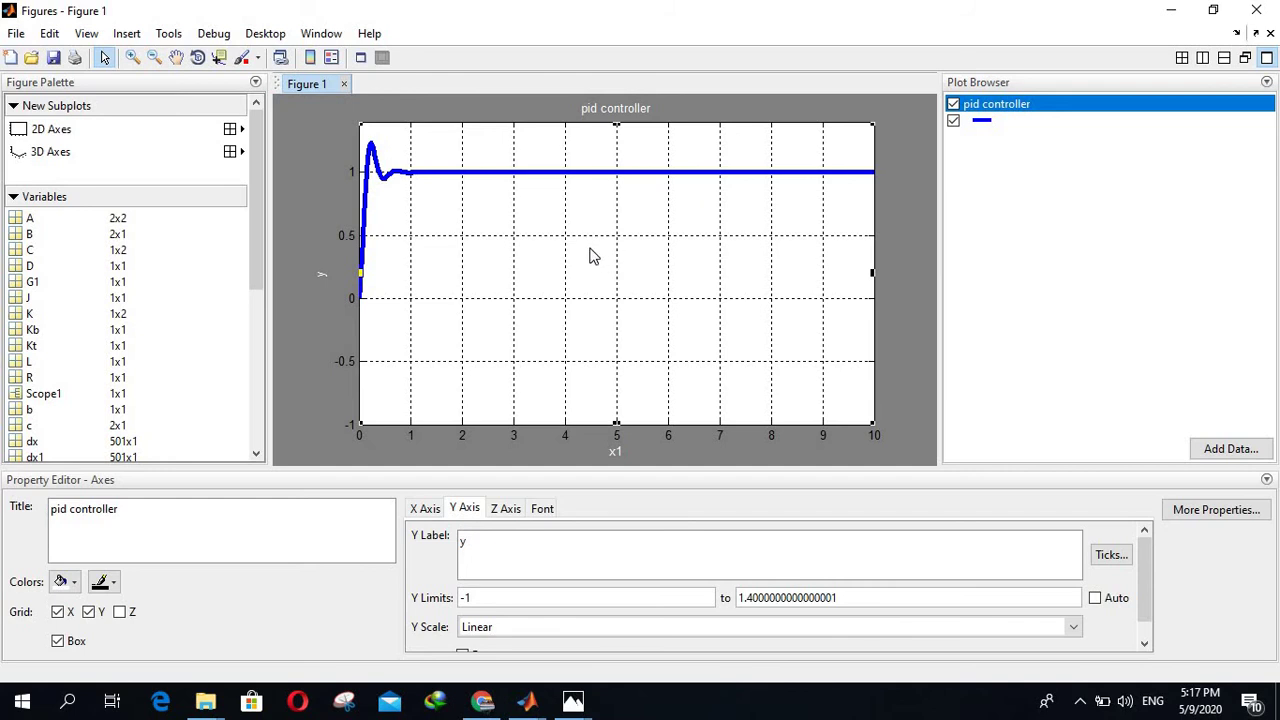
Insert a data1 legend on the plot
{"action": "left_click", "coordinate": [128, 36]}
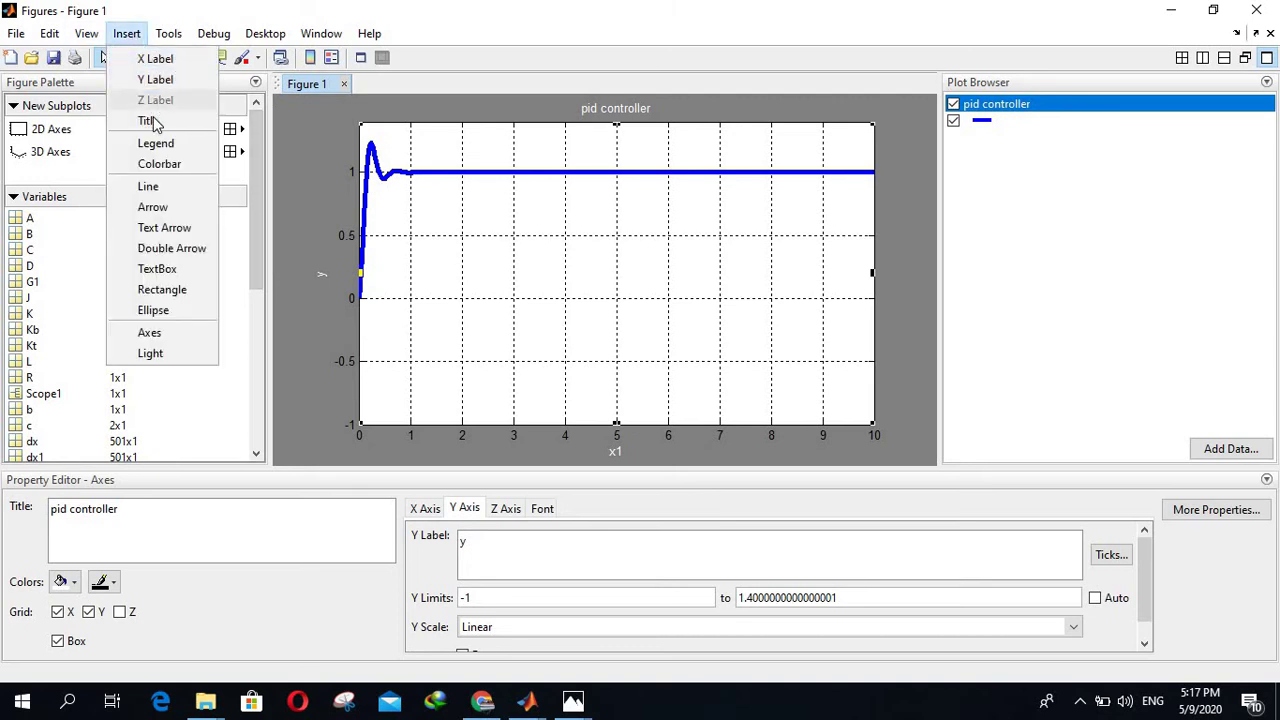
{"action": "left_click", "coordinate": [441, 240]}
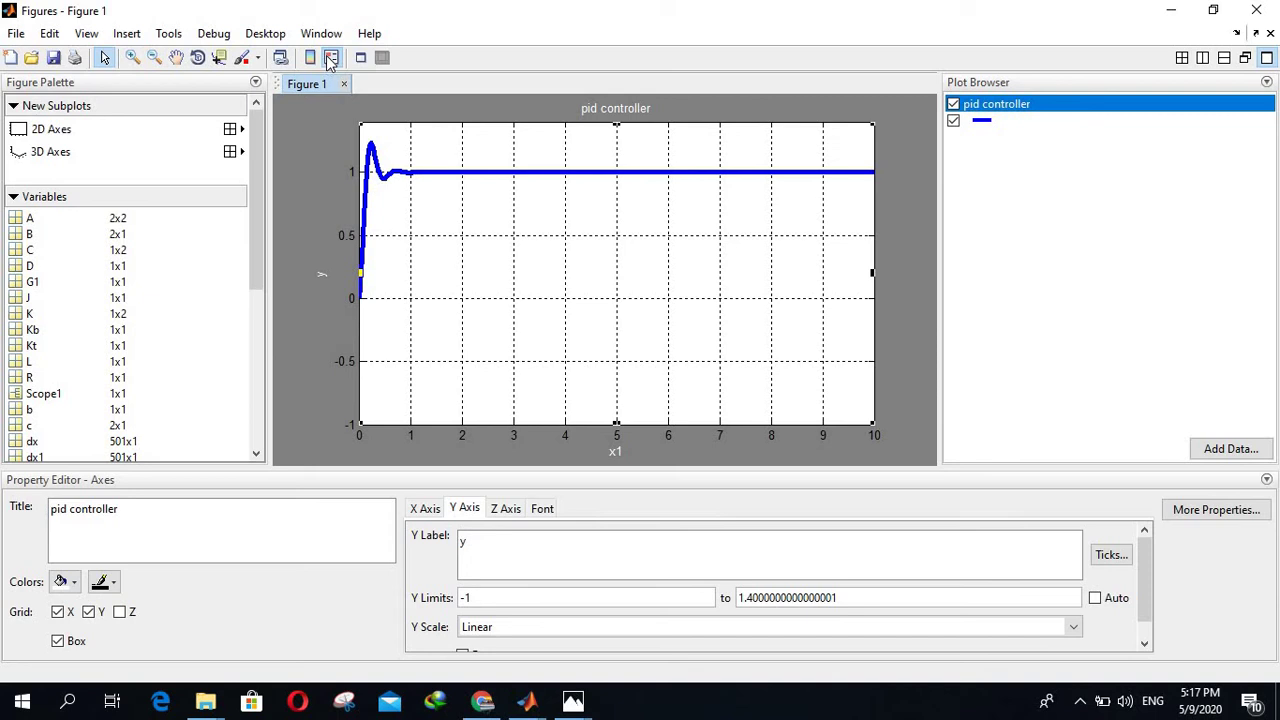
{"action": "left_click", "coordinate": [846, 138]}
{"action": "left_click", "coordinate": [846, 138]}
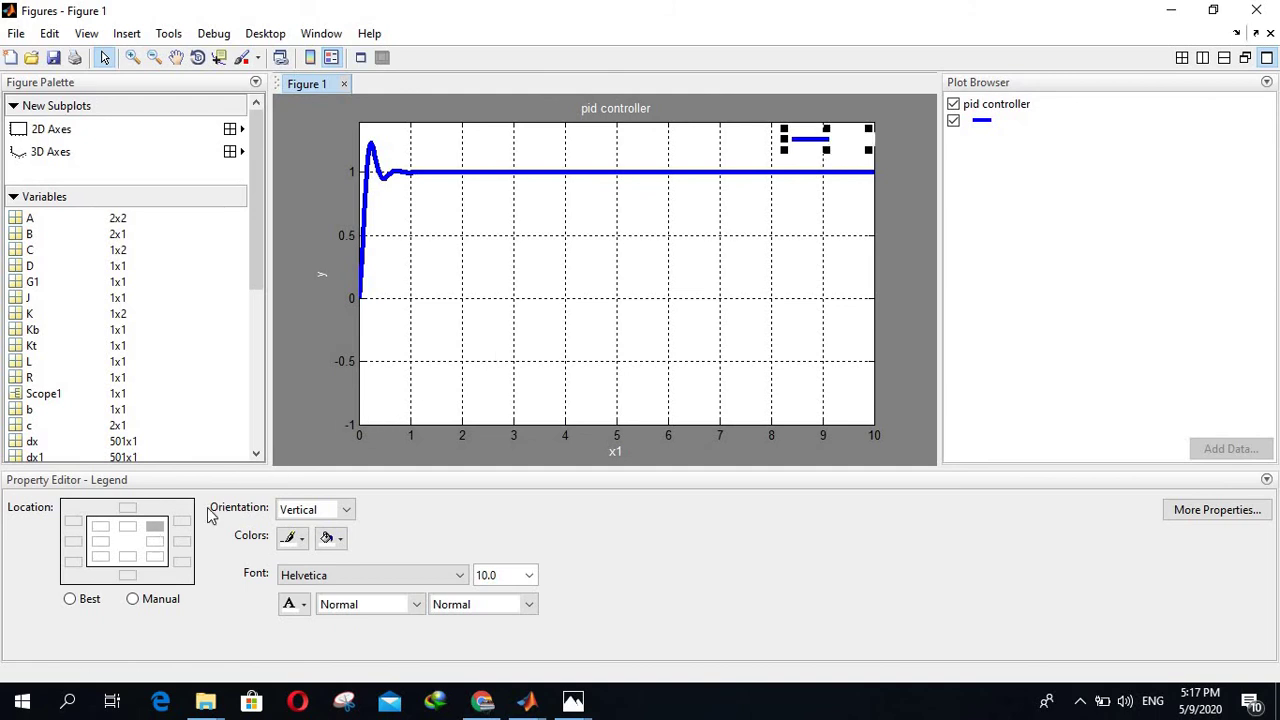
{"action": "left_click", "coordinate": [834, 153]}
{"action": "left_click", "coordinate": [832, 135]}
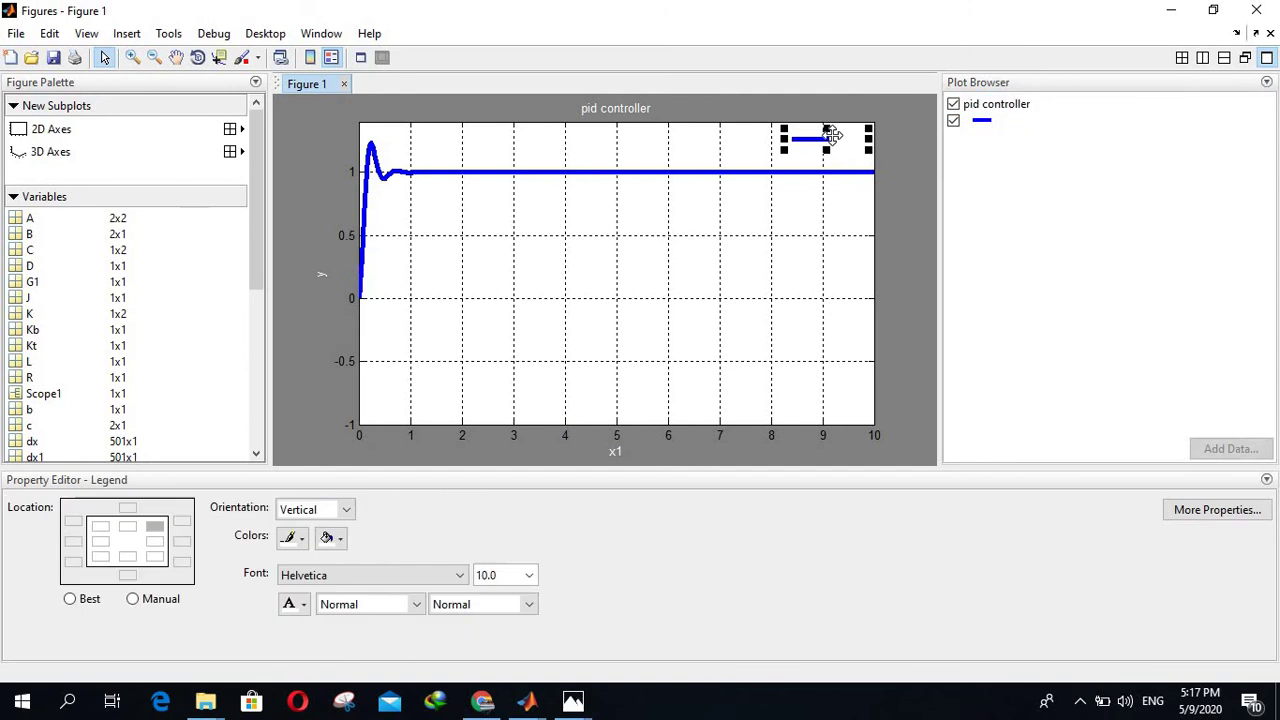
Give the legend a black background and resize it in the top-right corner
{"action": "left_click", "coordinate": [340, 541]}
{"action": "left_click", "coordinate": [330, 503]}
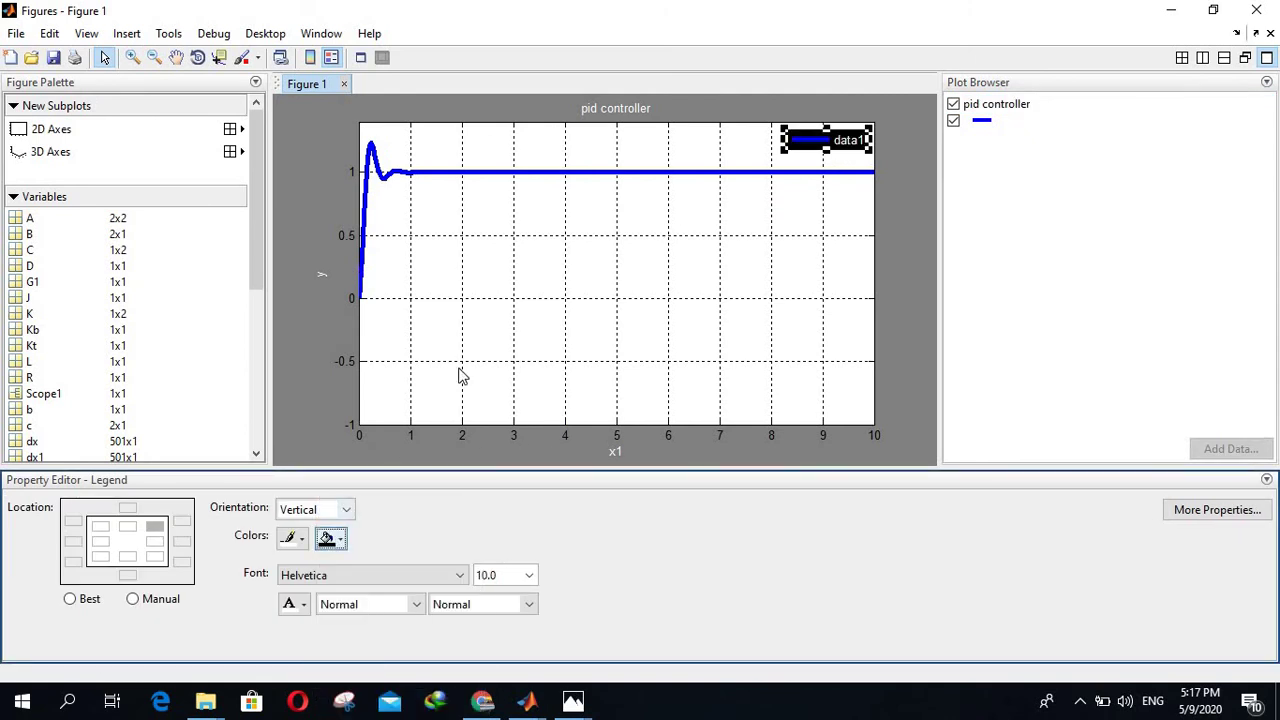
{"action": "left_click", "coordinate": [808, 196]}
{"action": "left_click", "coordinate": [856, 148]}
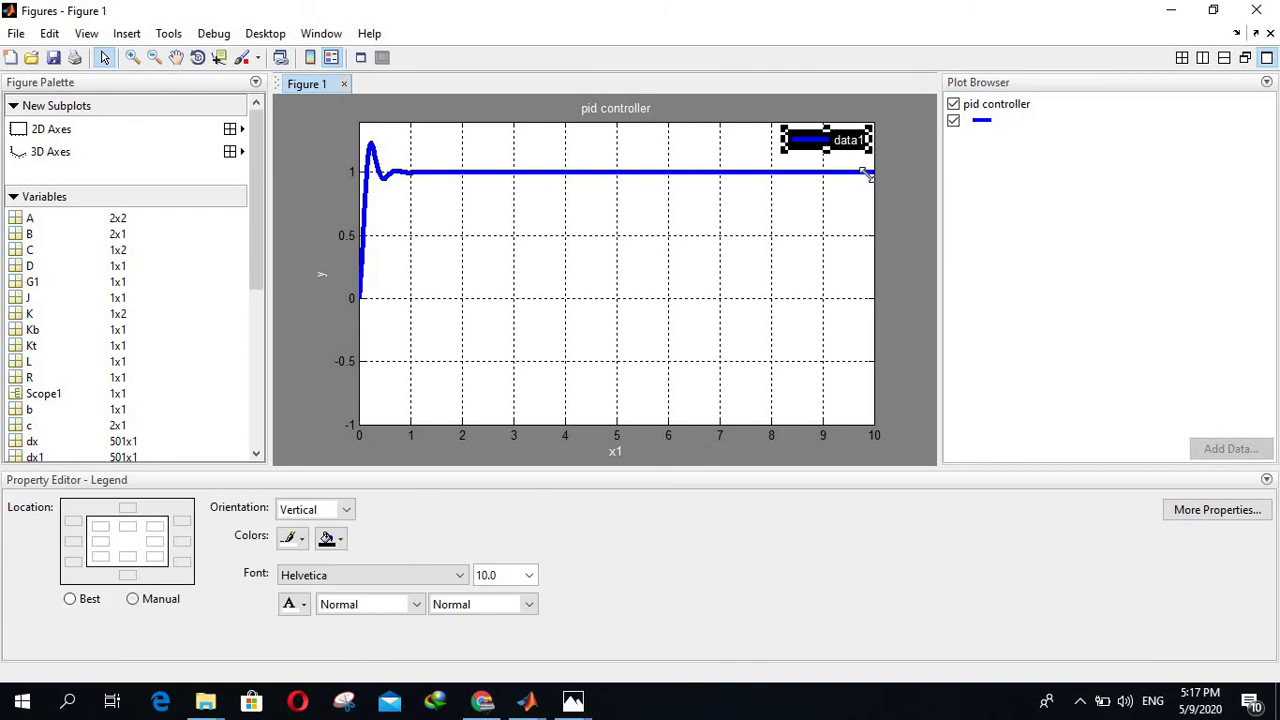
{"action": "left_click_drag", "start_coordinate": [866, 174], "coordinate": [846, 148]}
{"action": "left_click", "coordinate": [800, 194]}
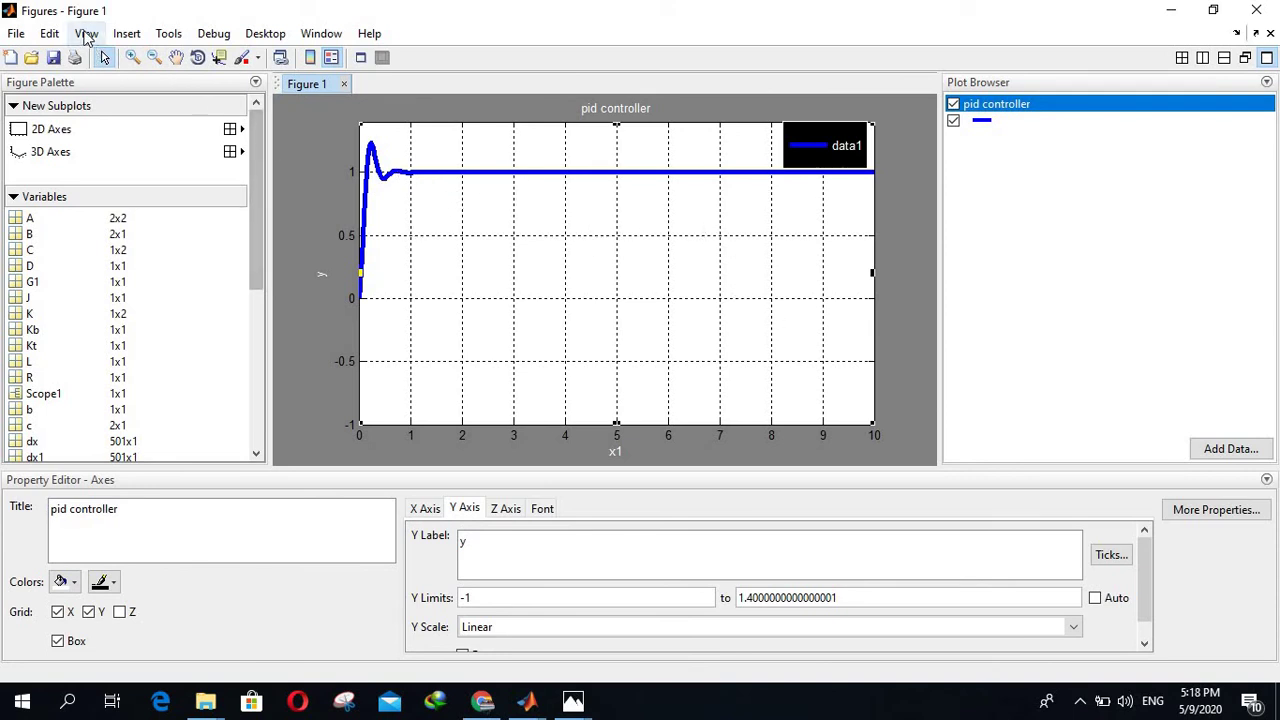
{"action": "left_click", "coordinate": [126, 33]}
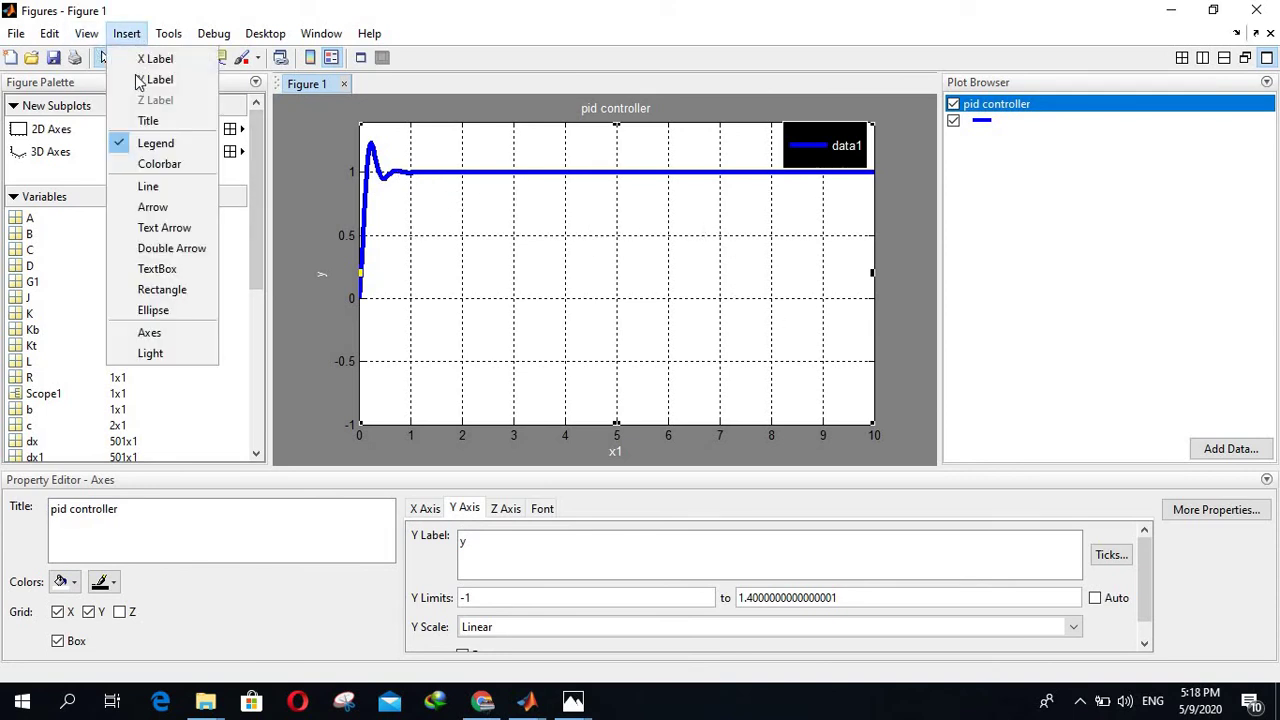
{"action": "left_click", "coordinate": [177, 270]}
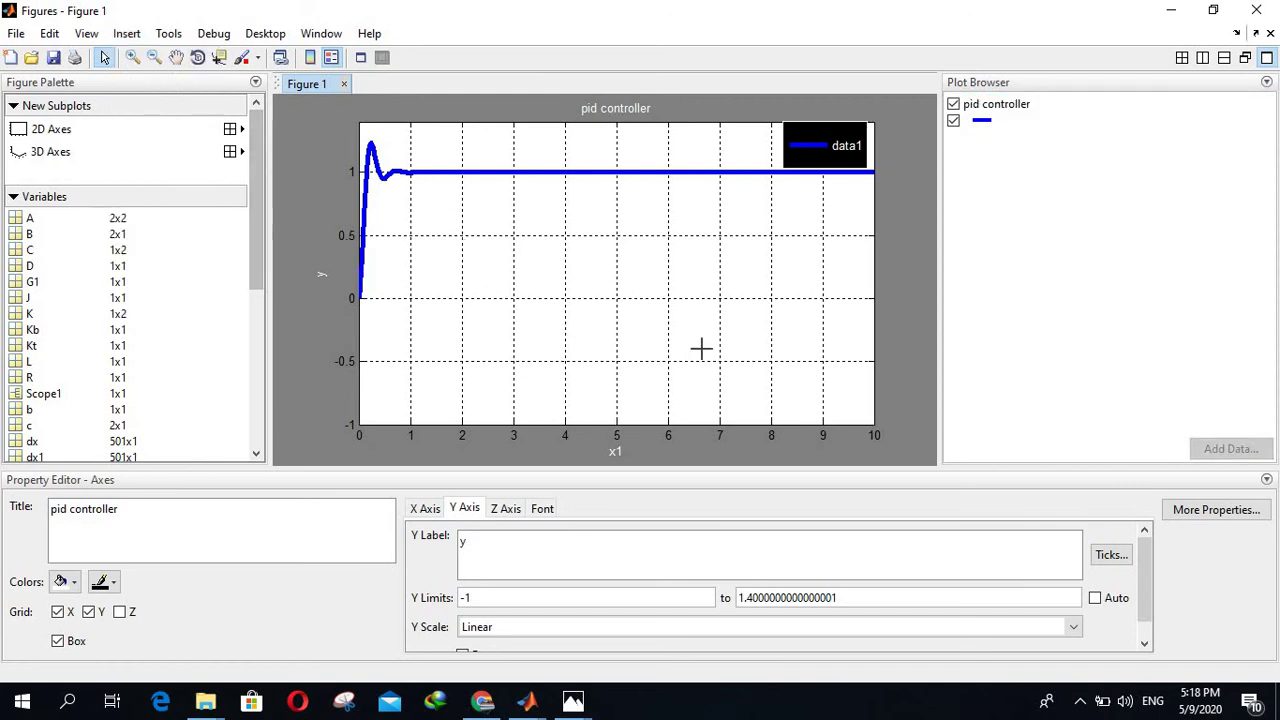
{"action": "left_click_drag", "start_coordinate": [463, 221], "coordinate": [716, 345]}
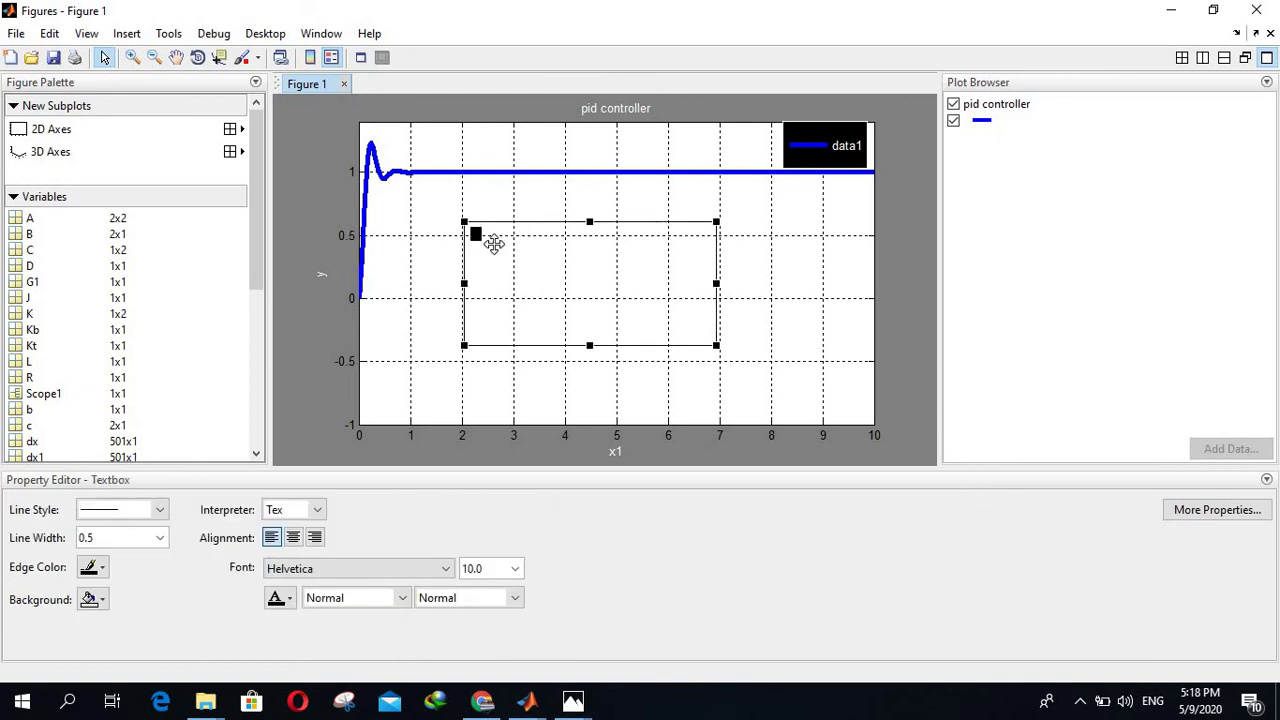
{"action": "key", "text": "alt+Tab"}
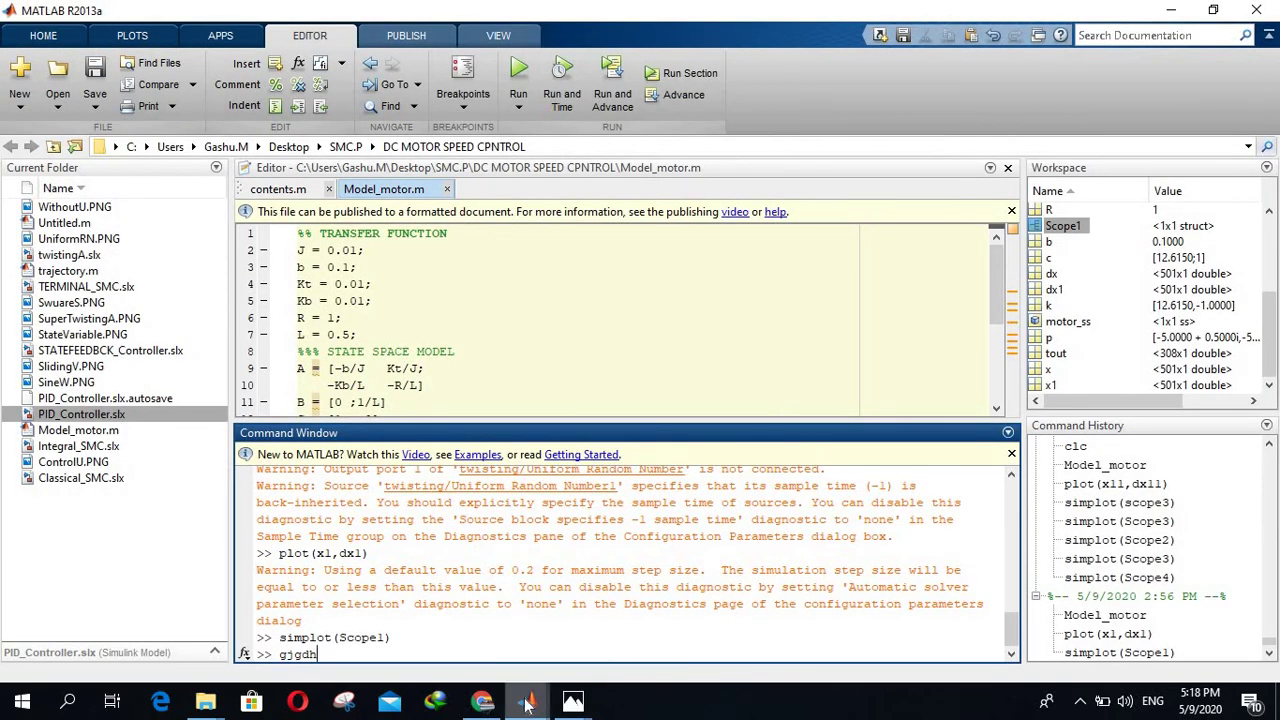
{"action": "mouse_move", "coordinate": [527, 700]}
{"action": "left_click", "coordinate": [1128, 640]}
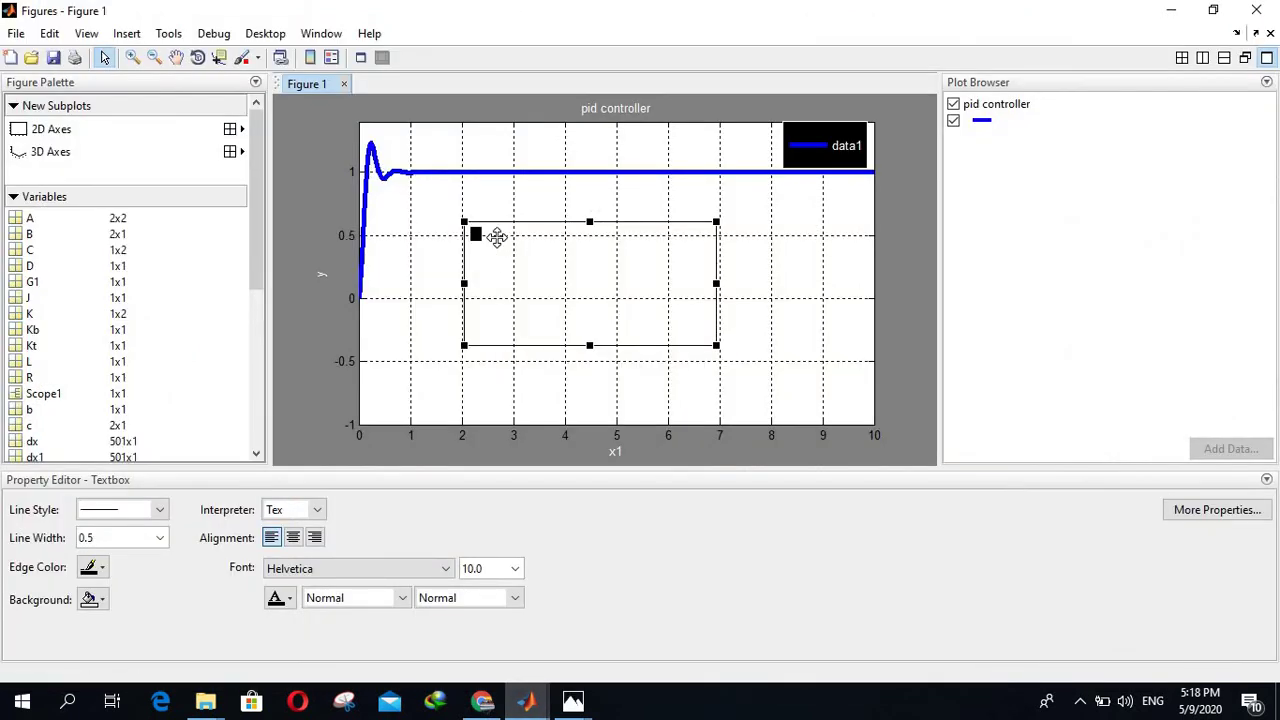
{"action": "type", "text": "Kp=350, Ki=300, Kd=50 N=100"}
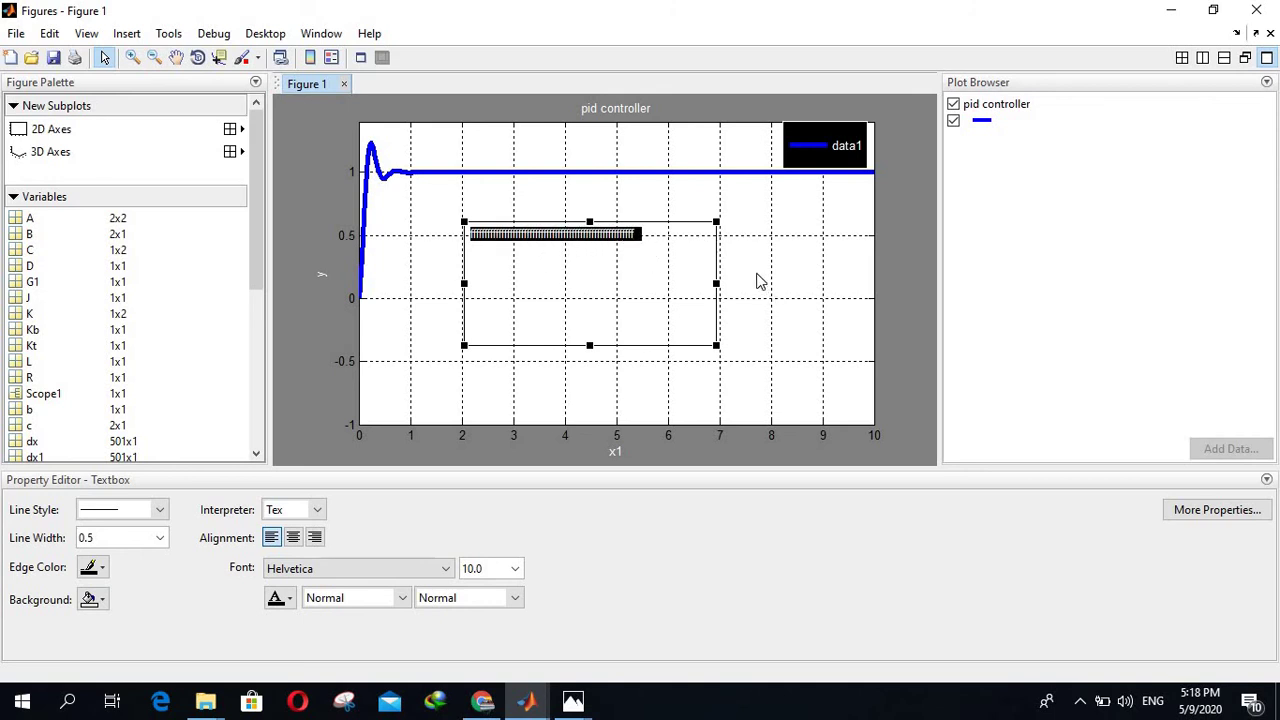
{"action": "left_click", "coordinate": [674, 277]}
{"action": "left_click", "coordinate": [678, 274]}
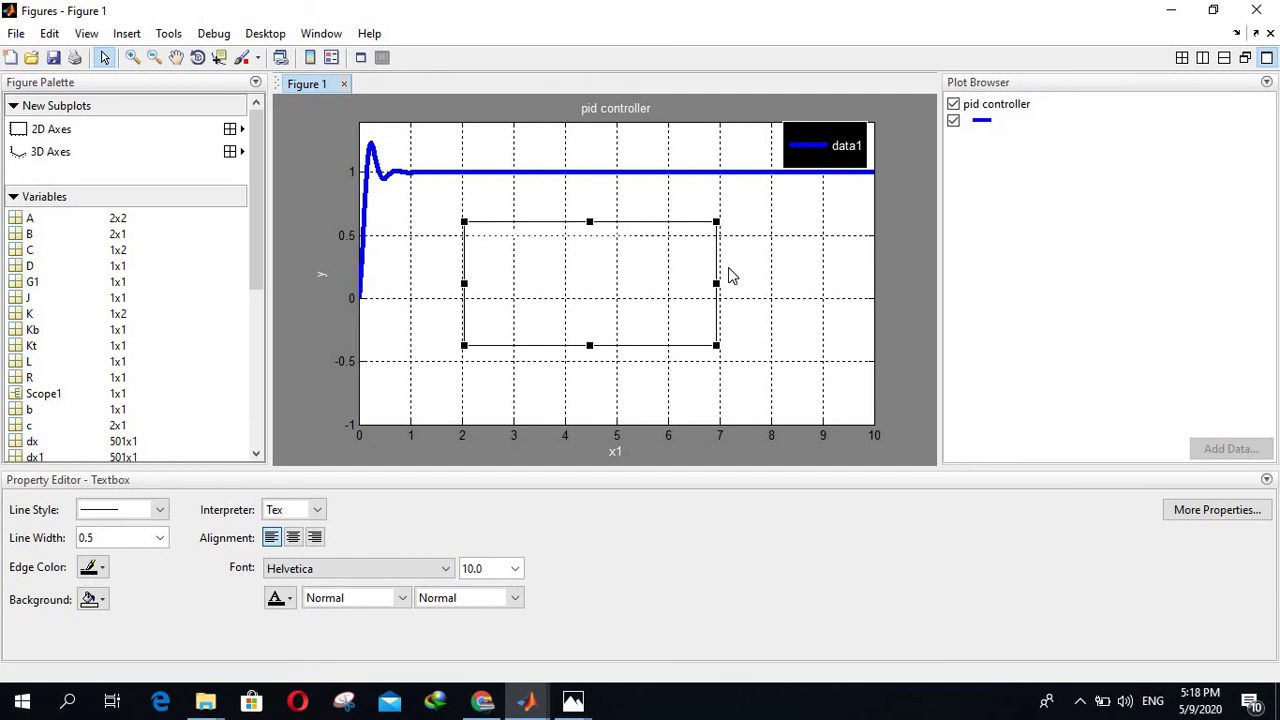
{"action": "key", "text": "Delete"}
{"action": "left_click", "coordinate": [531, 289]}
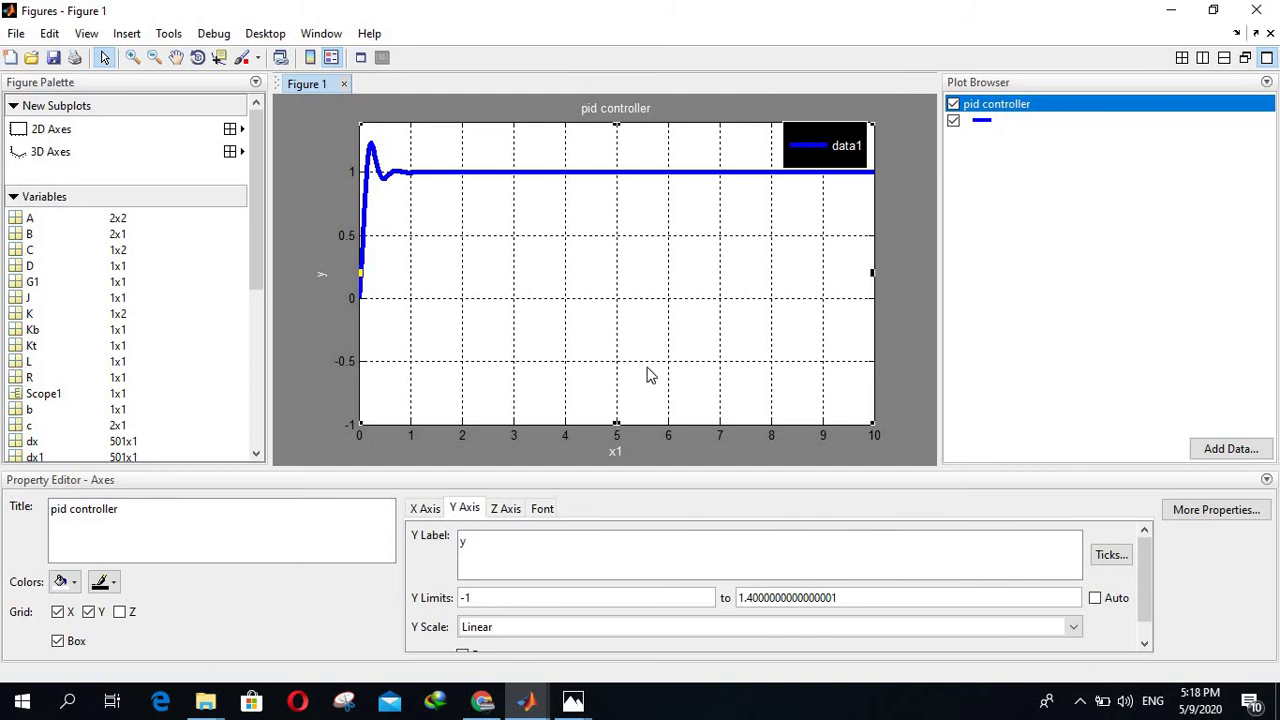
{"action": "left_click", "coordinate": [16, 36]}
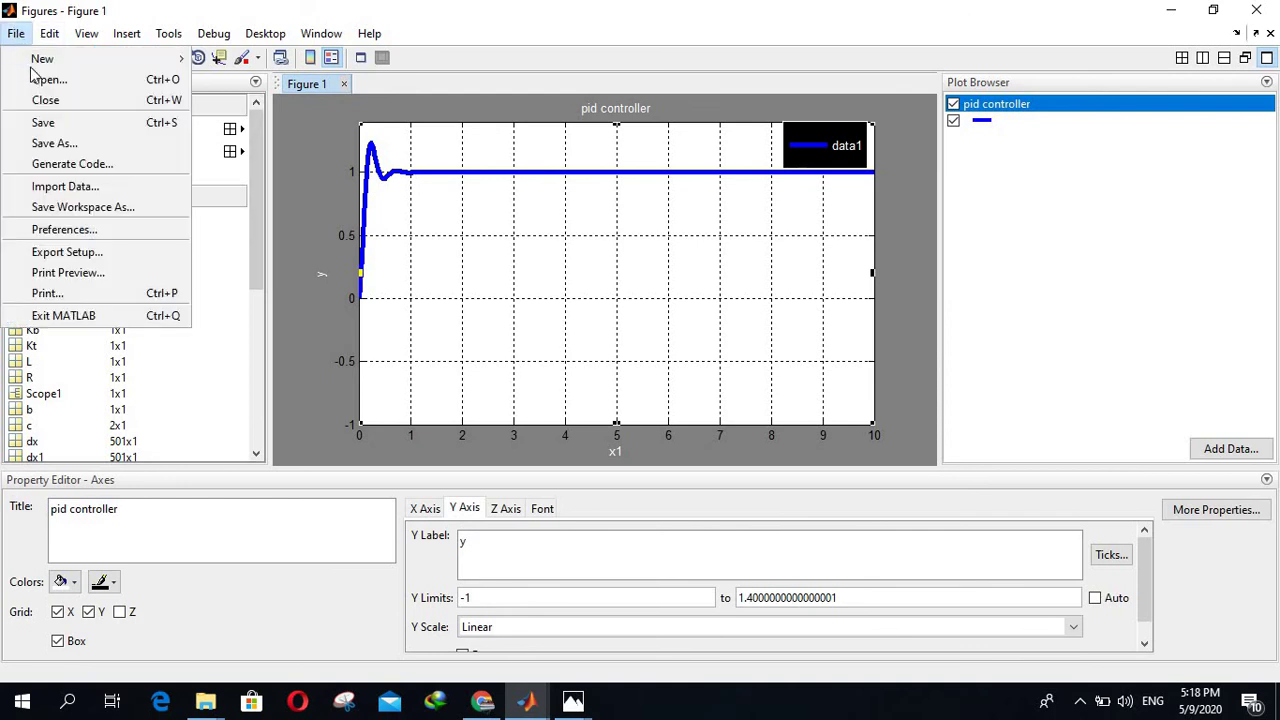
{"action": "left_click", "coordinate": [95, 143]}
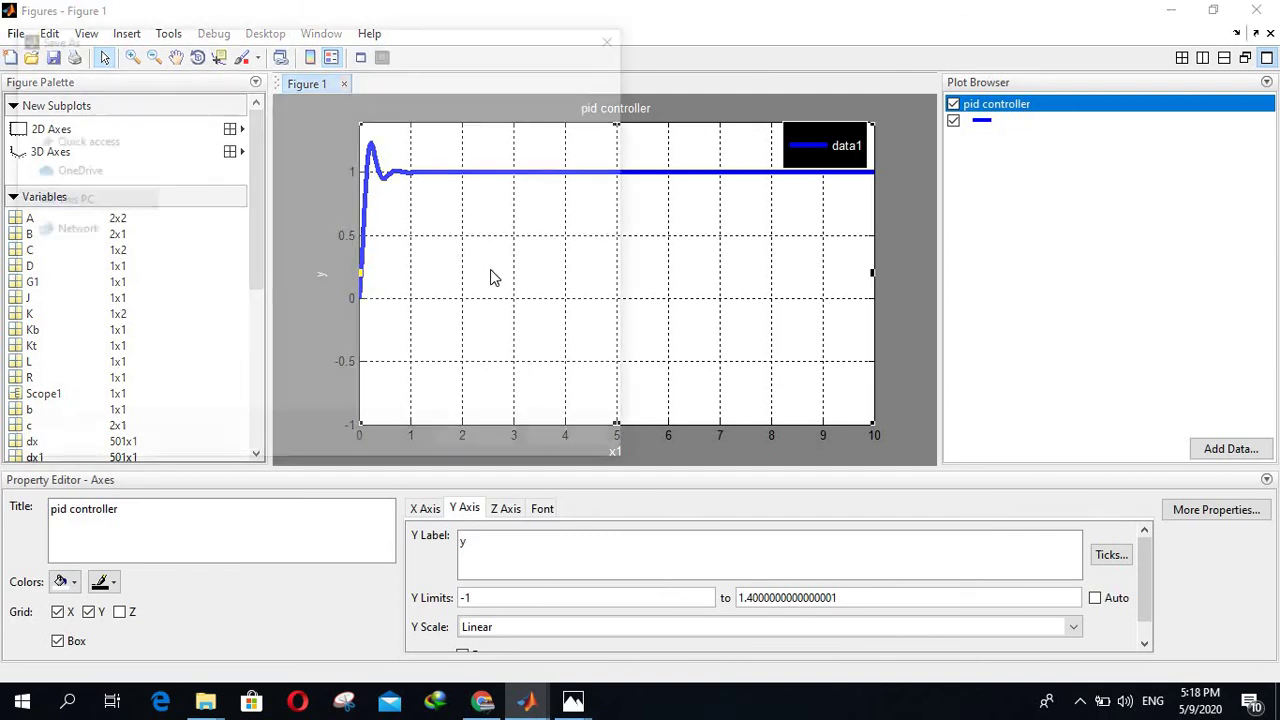
{"action": "left_click", "coordinate": [279, 400]}
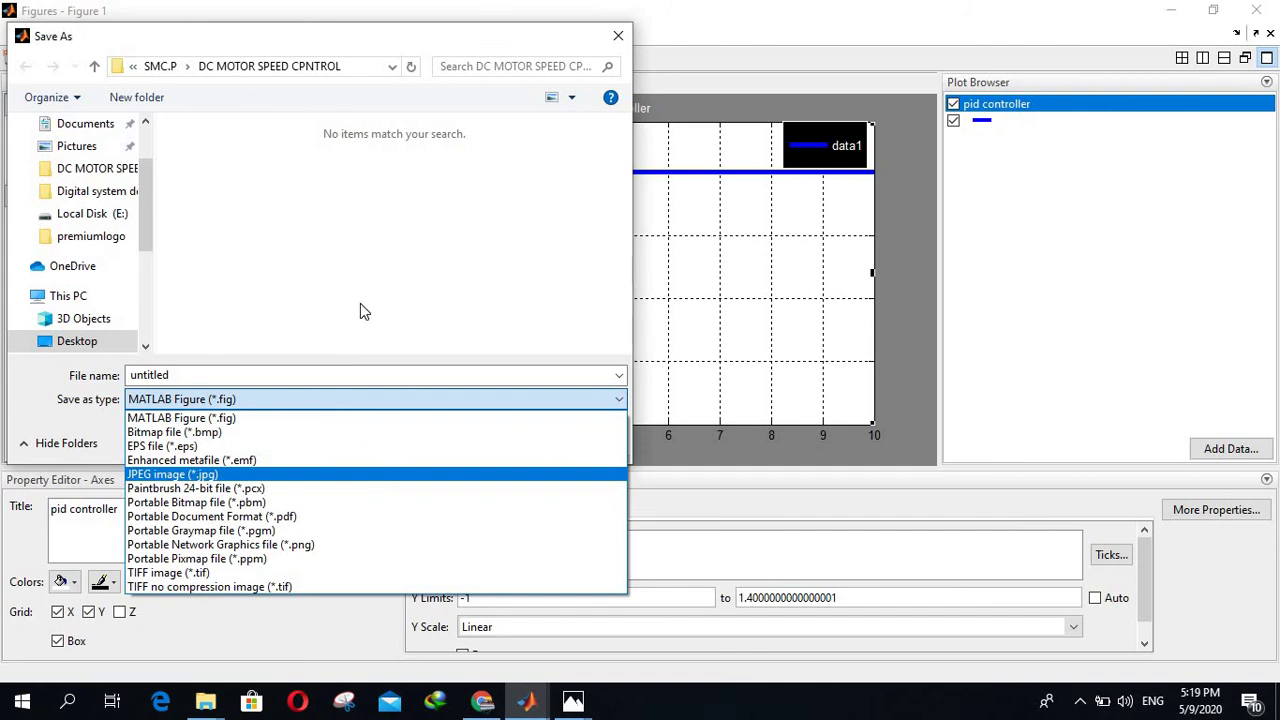
{"action": "left_click", "coordinate": [399, 232]}
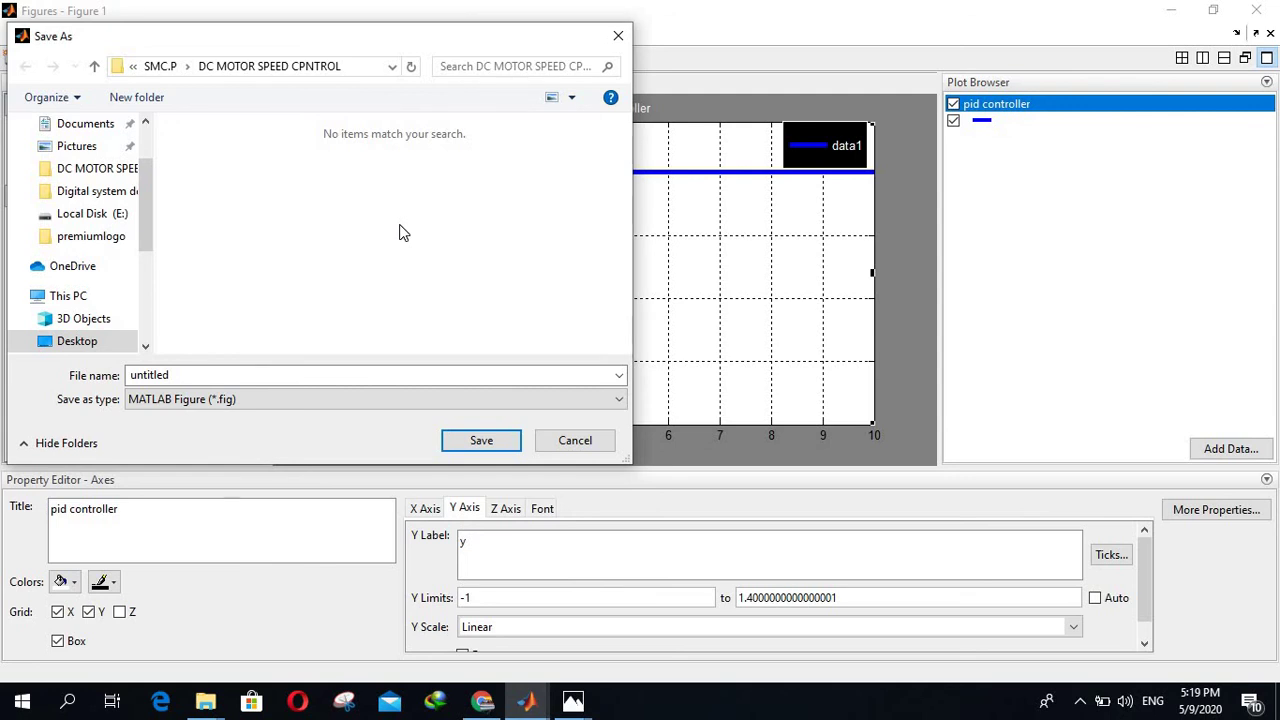
{"action": "left_click", "coordinate": [584, 440]}
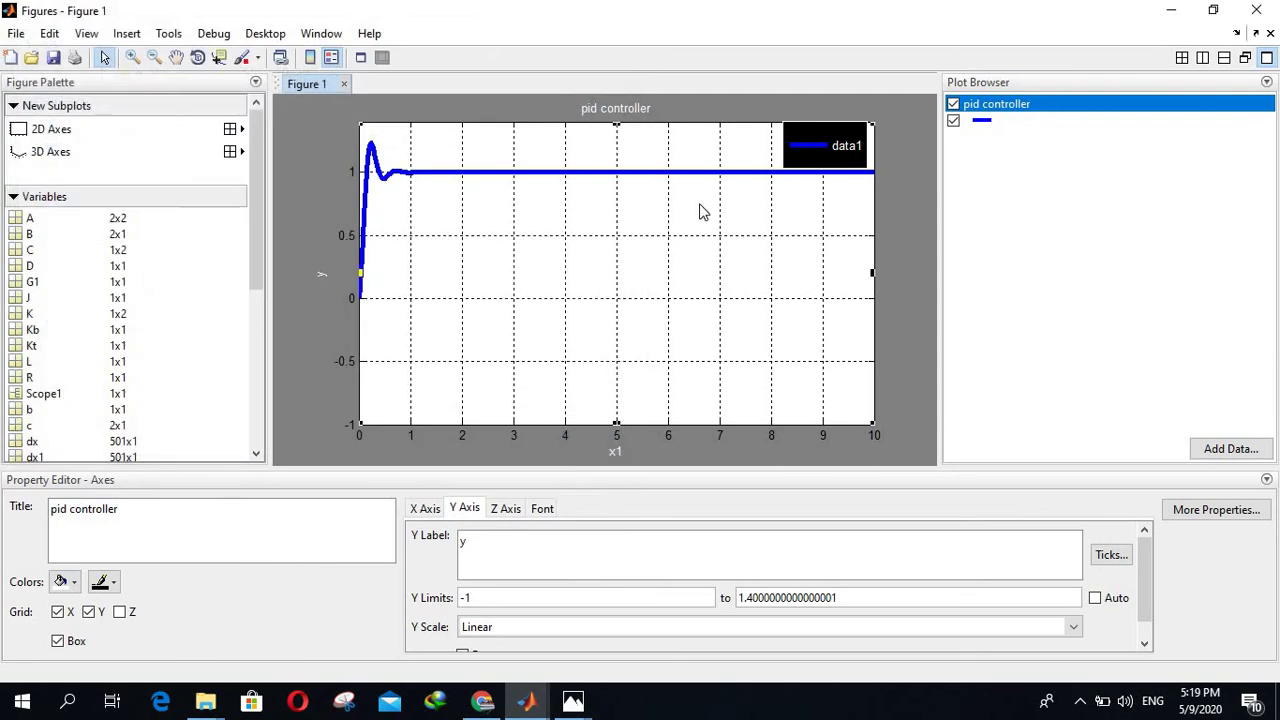